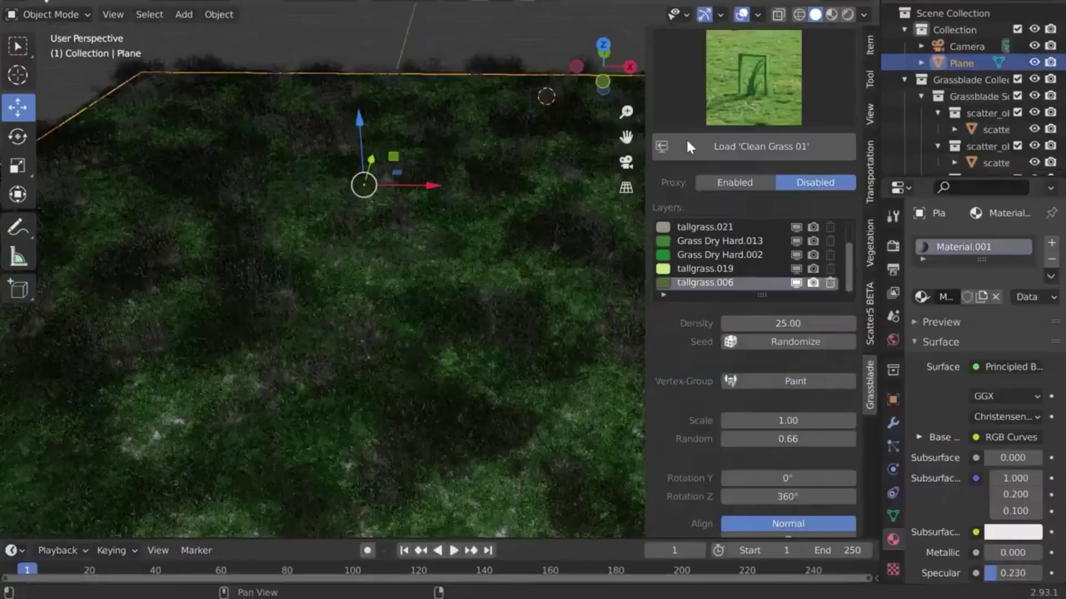
Choose the Grass Golf 09 preset from the Clean Grass biome's preset grid.
click(685, 137)
scroll(536, 422, down, 15)
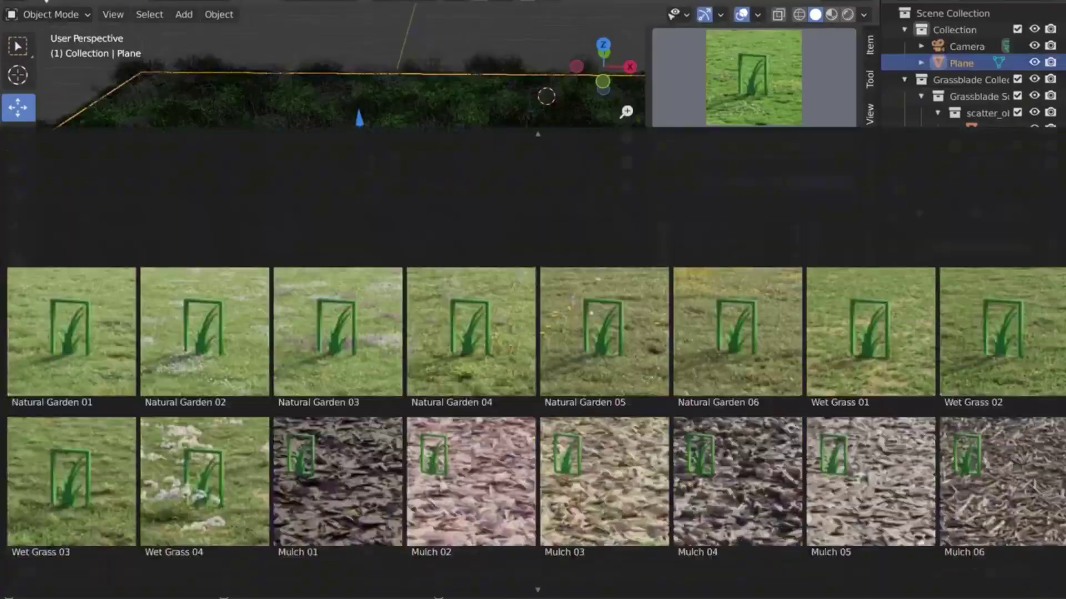
scroll(537, 422, down, 5)
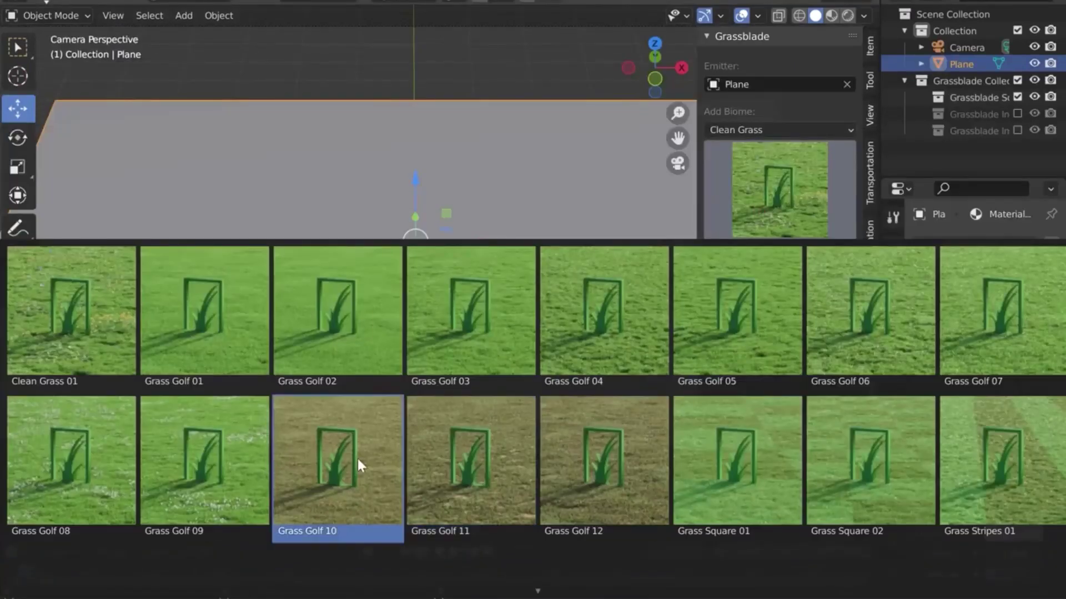
click(261, 439)
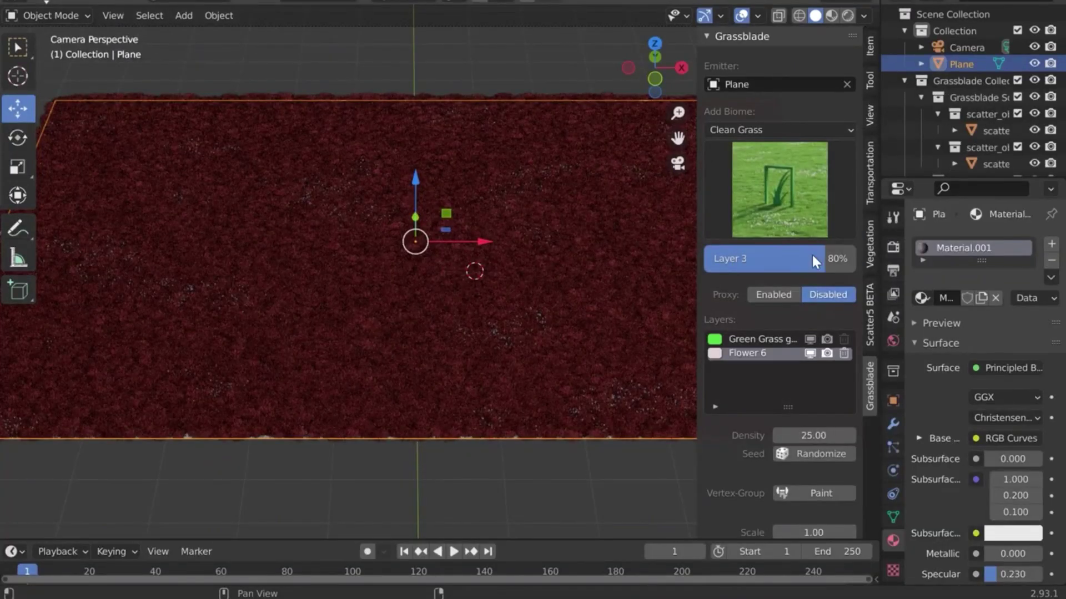
Add the Dead Leaves Various 12 preset from the Dead Leaves biome and adjust its Push Distance.
click(819, 130)
click(777, 184)
click(777, 188)
click(469, 469)
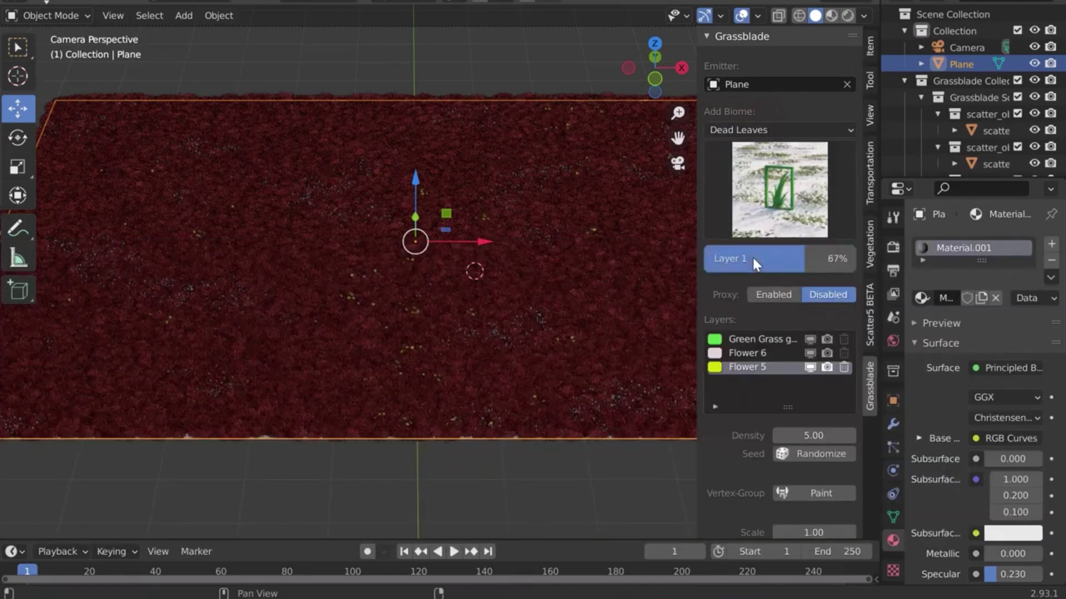
scroll(780, 361, down, 5)
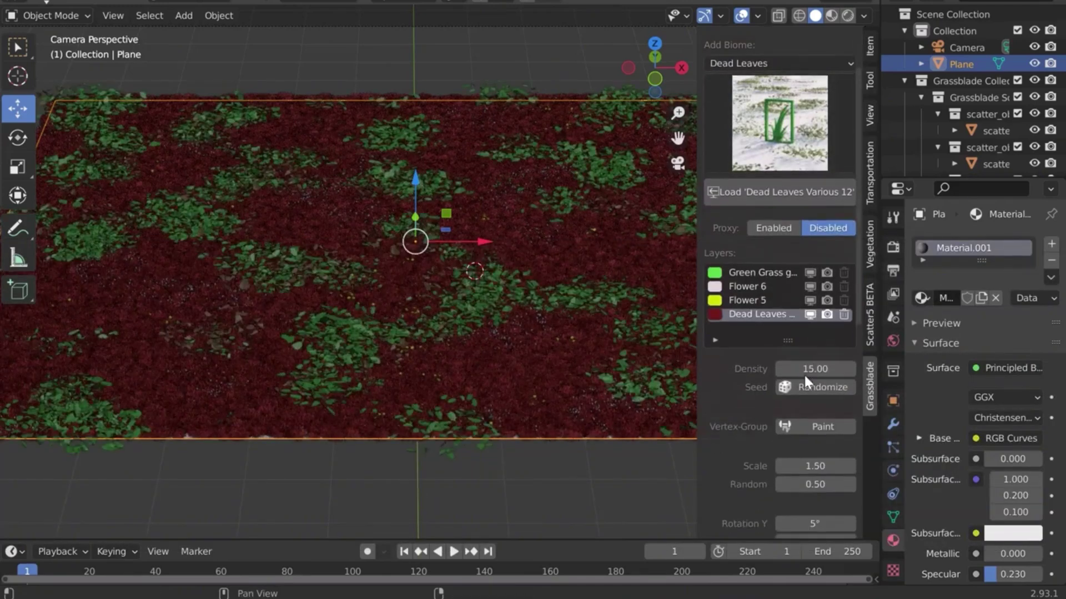
middle_drag(488, 383, 497, 399)
scroll(464, 375, up, 10)
scroll(788, 411, down, 2)
scroll(789, 411, down, 2)
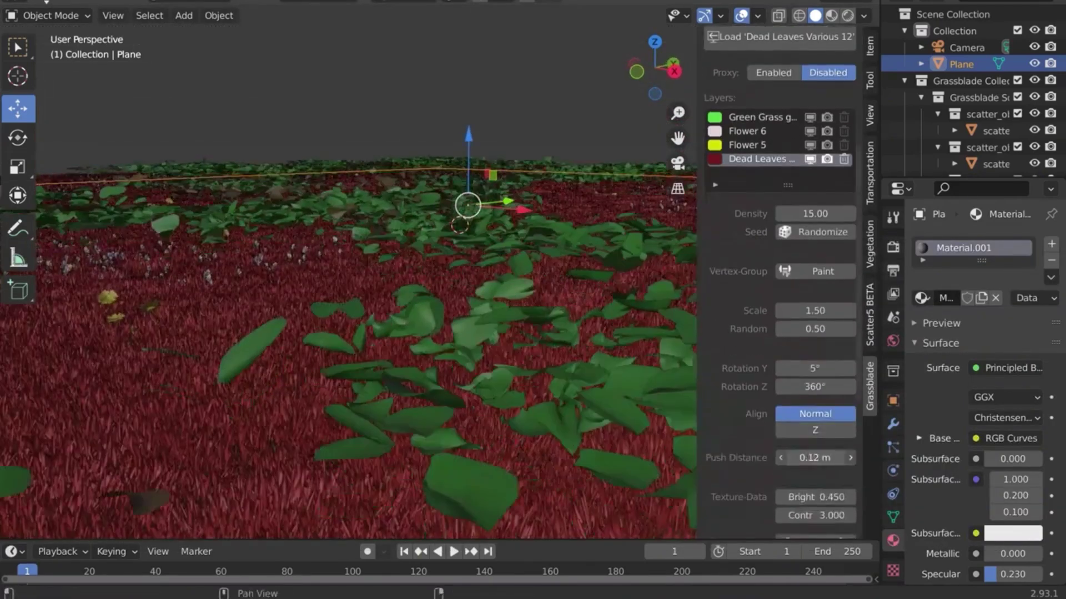
View the scatter through the camera in Rendered shading, checking the denoiser and plane material settings.
key(KP_0)
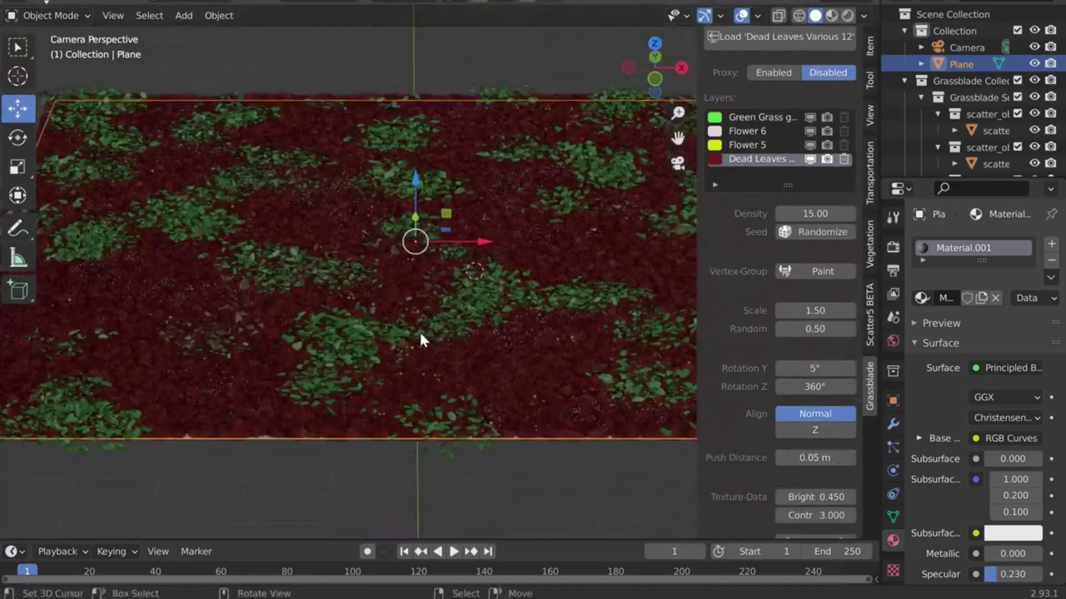
key(z)
click(424, 256)
click(893, 247)
click(1024, 471)
click(892, 540)
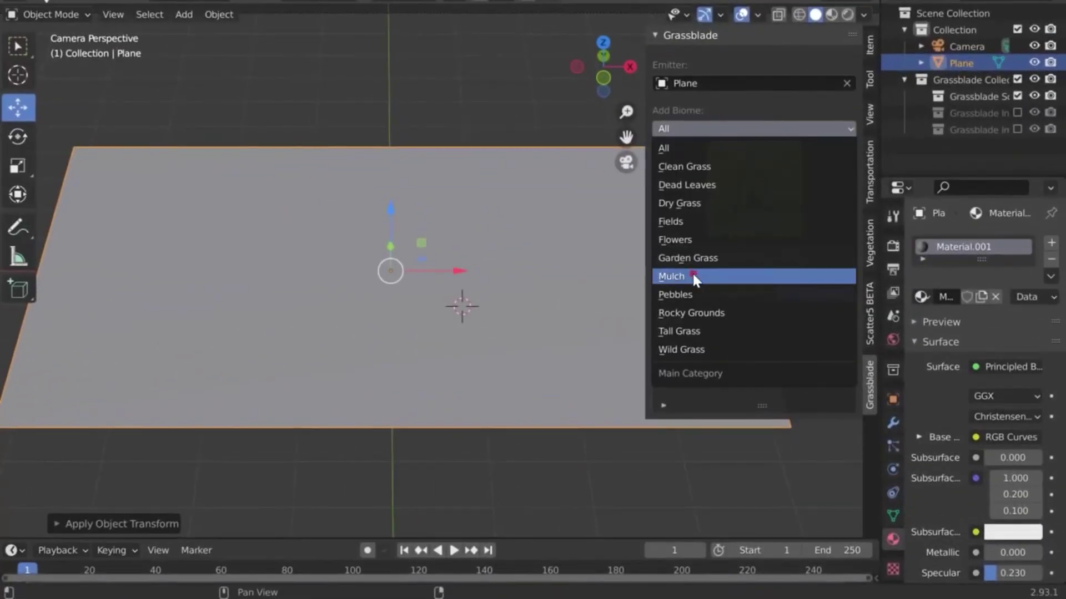
Load the Mulch 09 preset from the Mulch biome onto the plane.
click(691, 271)
click(747, 198)
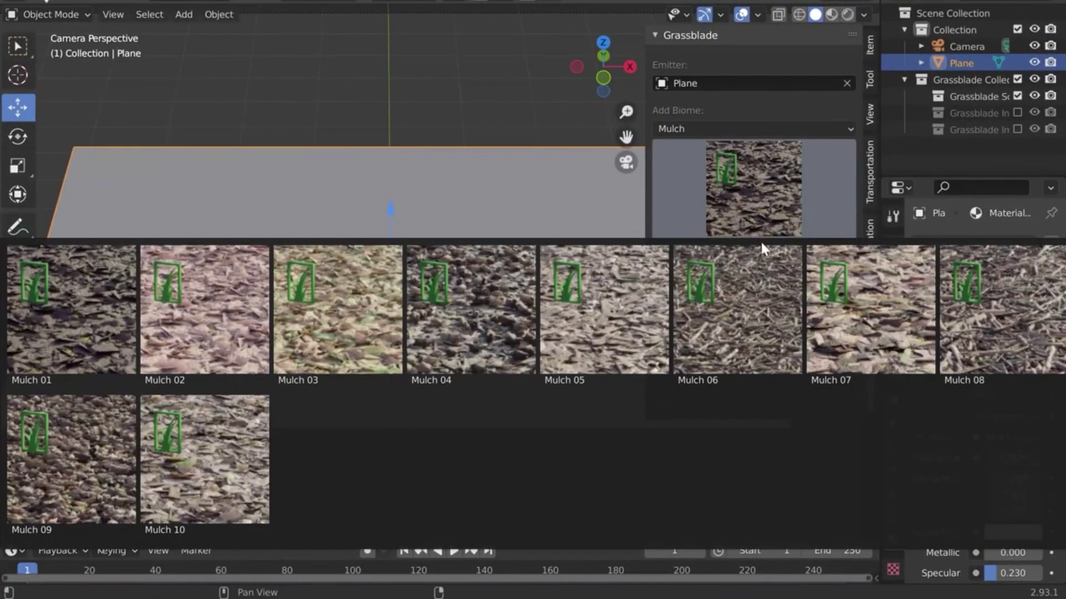
click(92, 498)
click(761, 266)
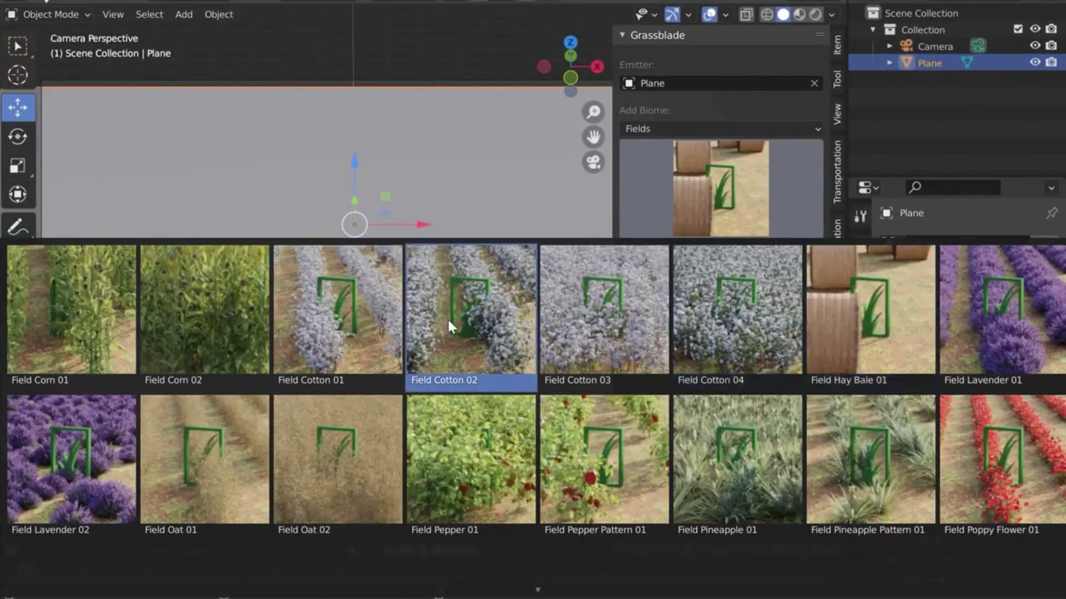
Scatter Field Hay Bale 01, display the bales as Solid, and set density to 0.13.
click(855, 322)
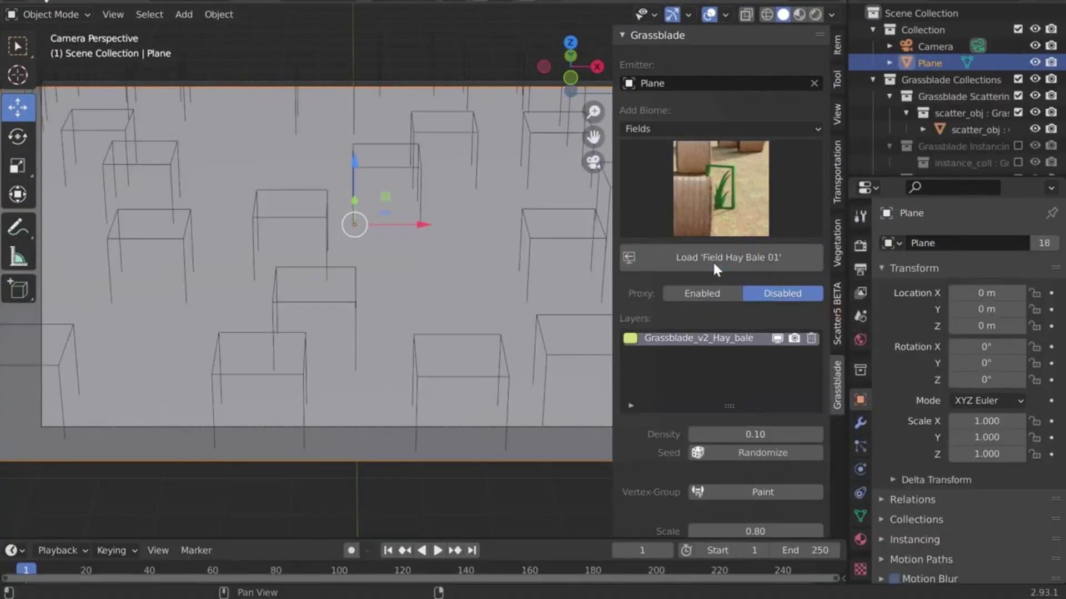
scroll(734, 336, down, 8)
scroll(734, 335, down, 5)
click(779, 371)
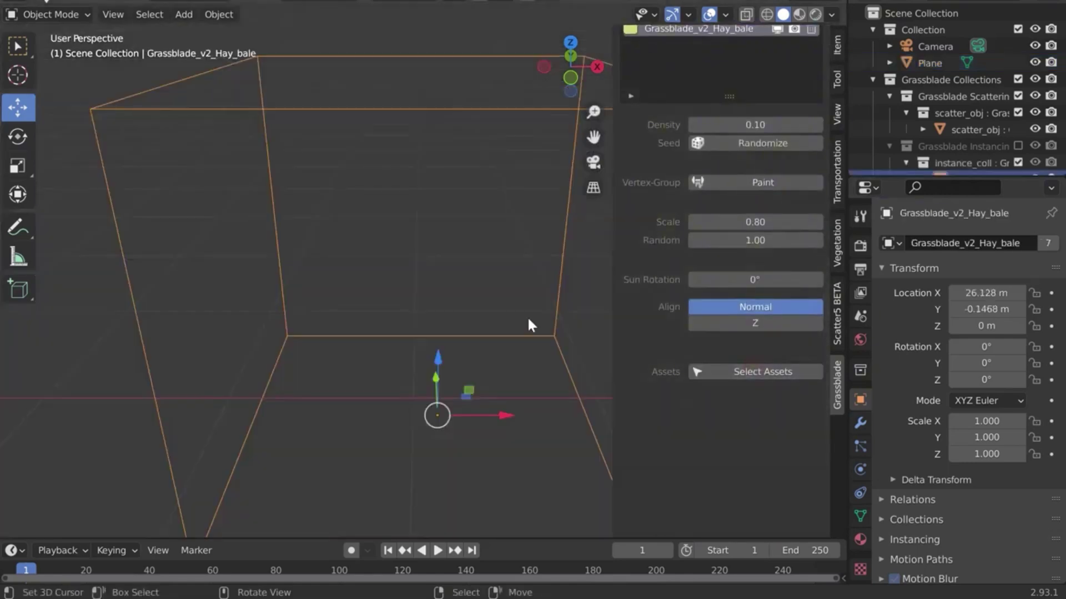
scroll(913, 381, down, 15)
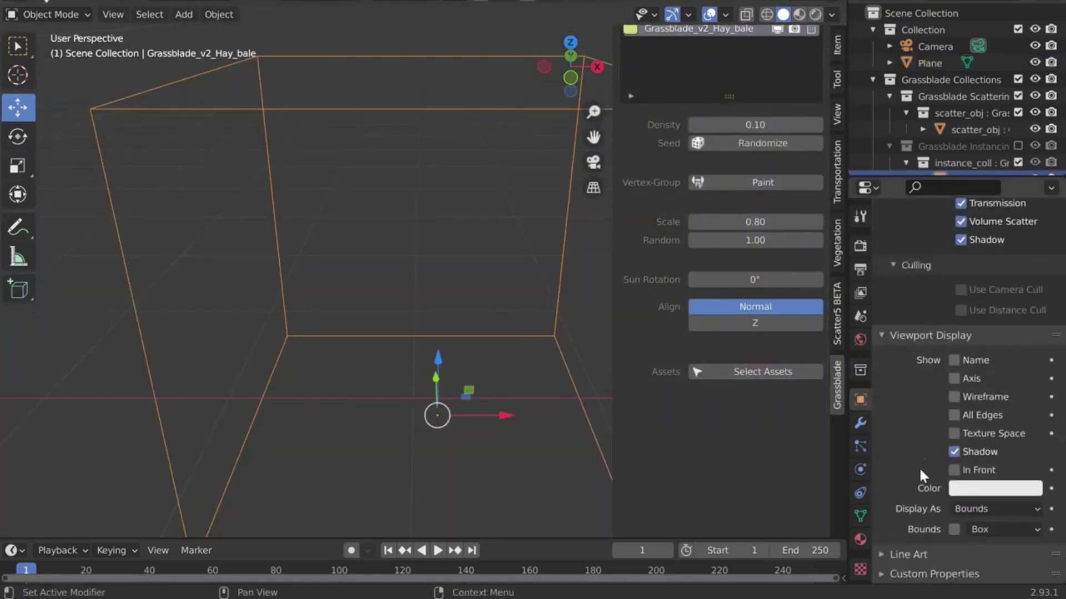
click(969, 454)
click(594, 162)
drag(727, 125, 769, 124)
drag(743, 279, 777, 280)
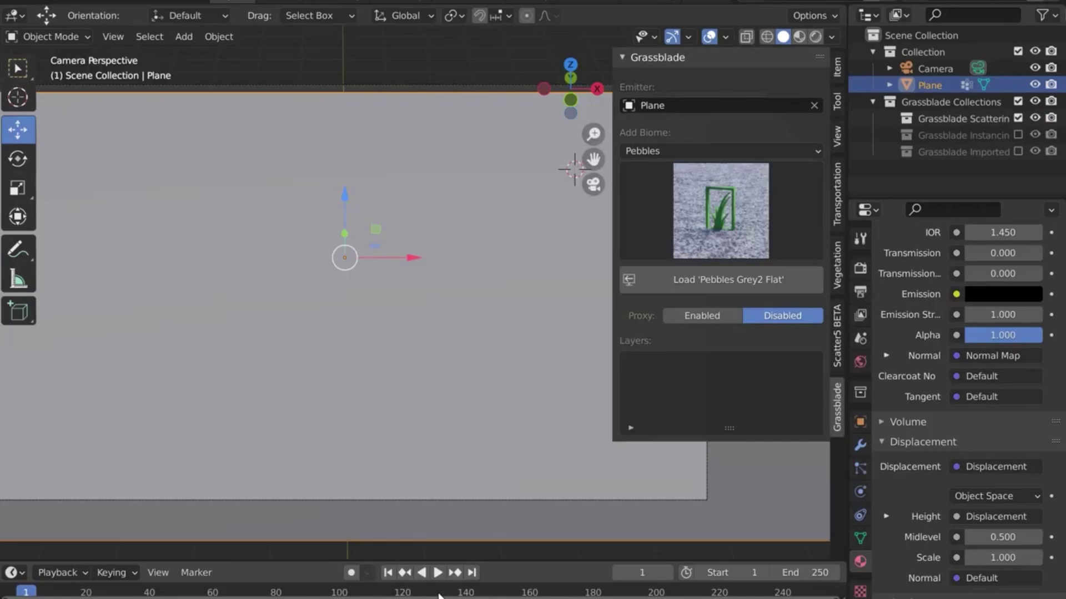
Load Pebbles Grey2 Flat at scale 1.40, then paint and invert its vertex-group mask.
click(719, 211)
click(737, 515)
click(741, 279)
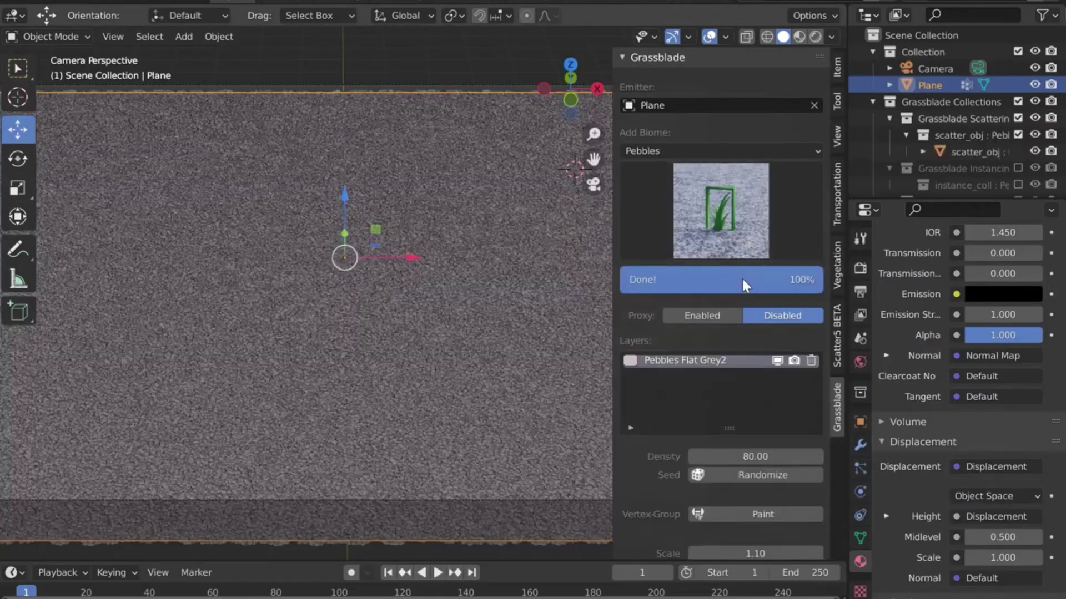
scroll(728, 457, down, 3)
drag(727, 486, 740, 482)
click(762, 447)
key(ctrl+i)
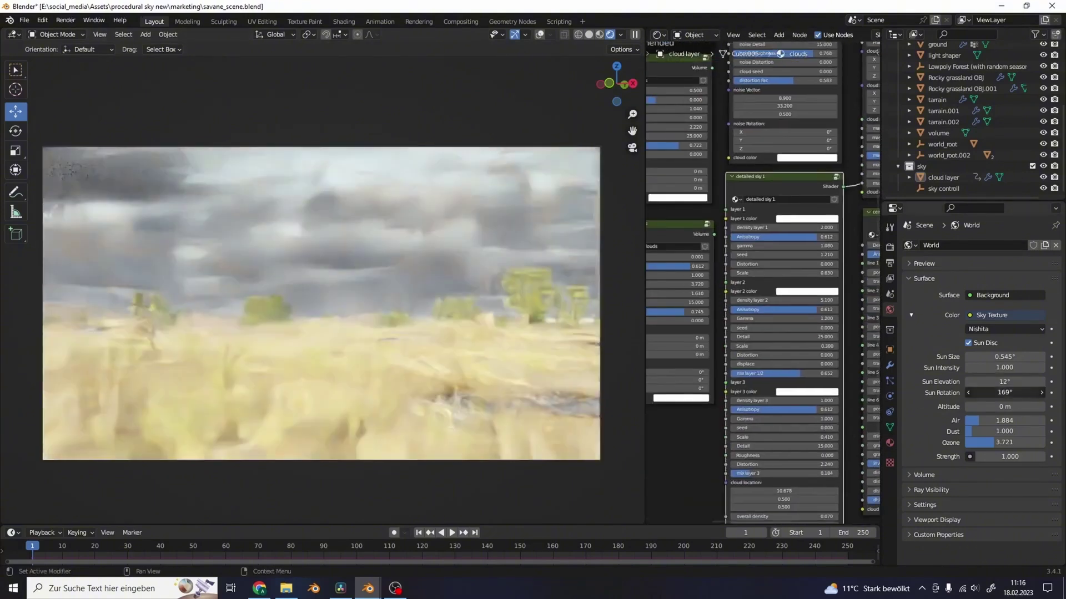
Lower and swing the sun in the sky texture, and drop the Air value to 1.884.
scroll(760, 360, up, 3)
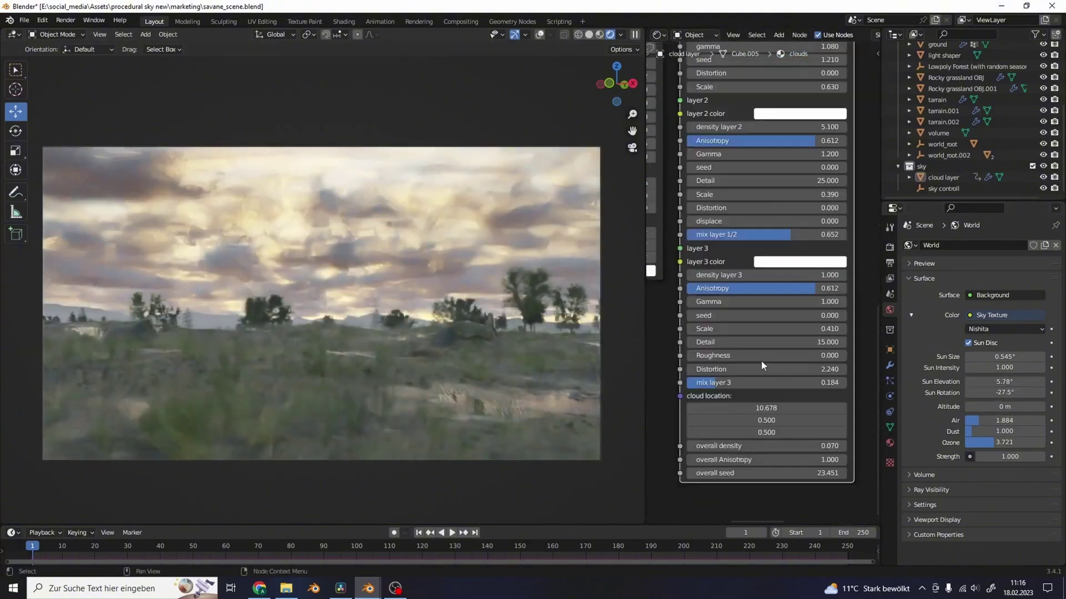
drag(760, 321, 788, 321)
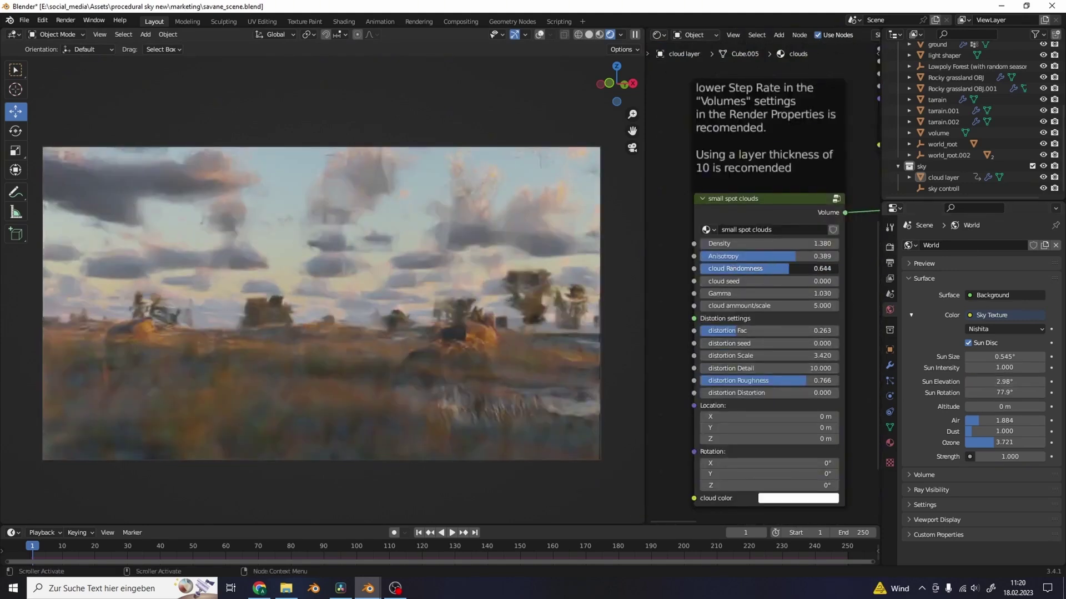
middle_drag(743, 394, 730, 348)
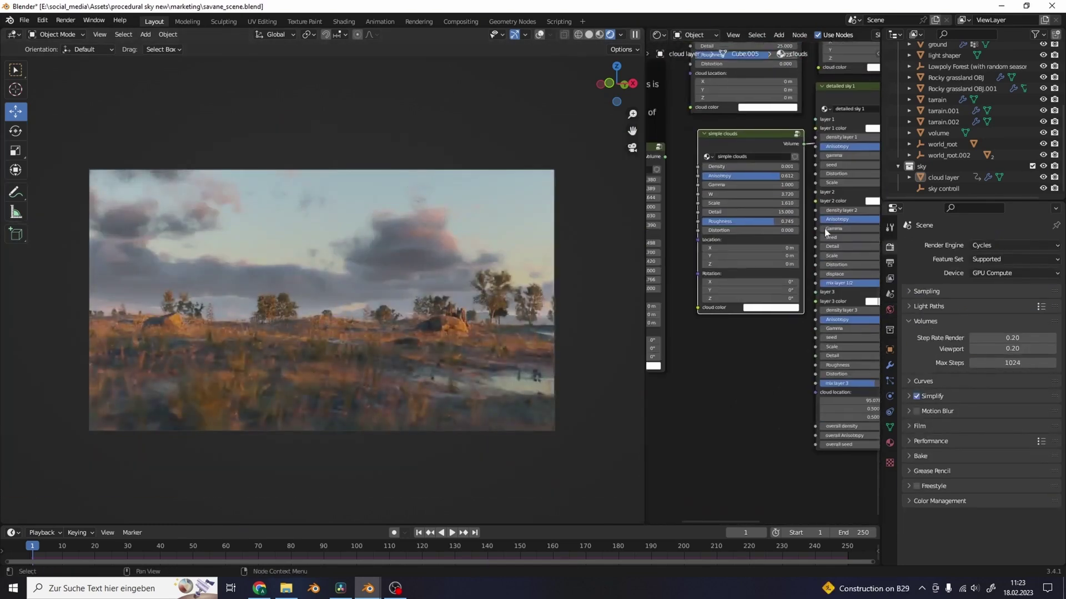
scroll(825, 232, up, 2)
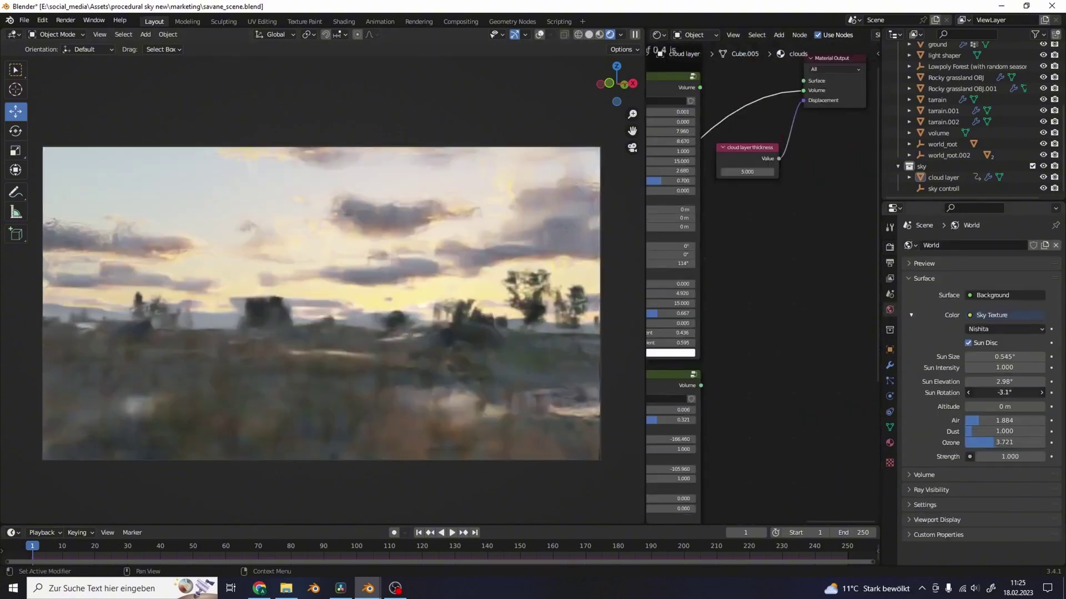
drag(1005, 420, 977, 420)
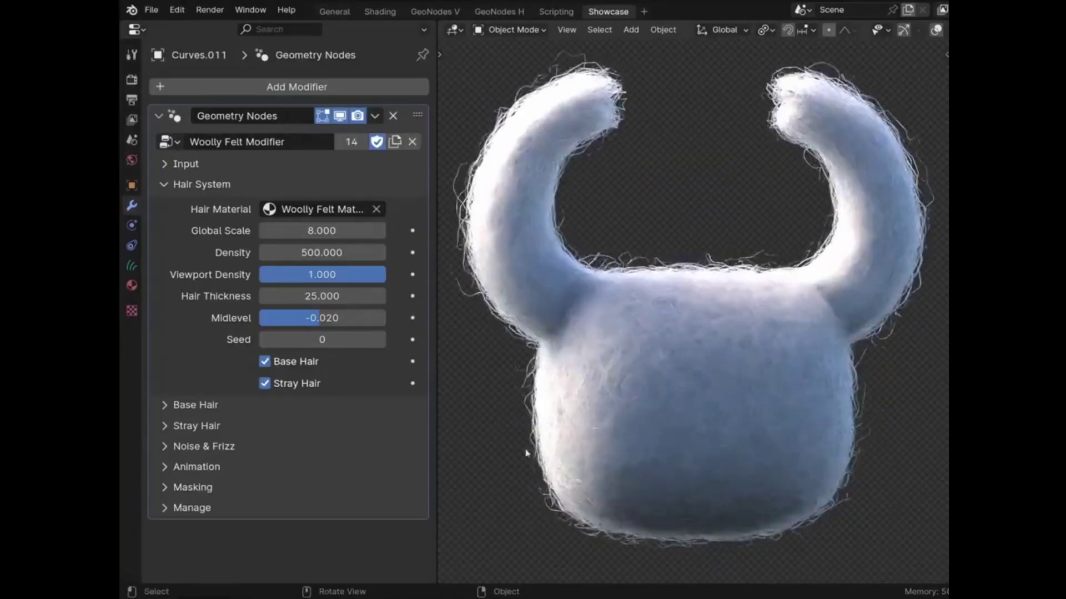
middle_drag(507, 450, 706, 457)
click(132, 286)
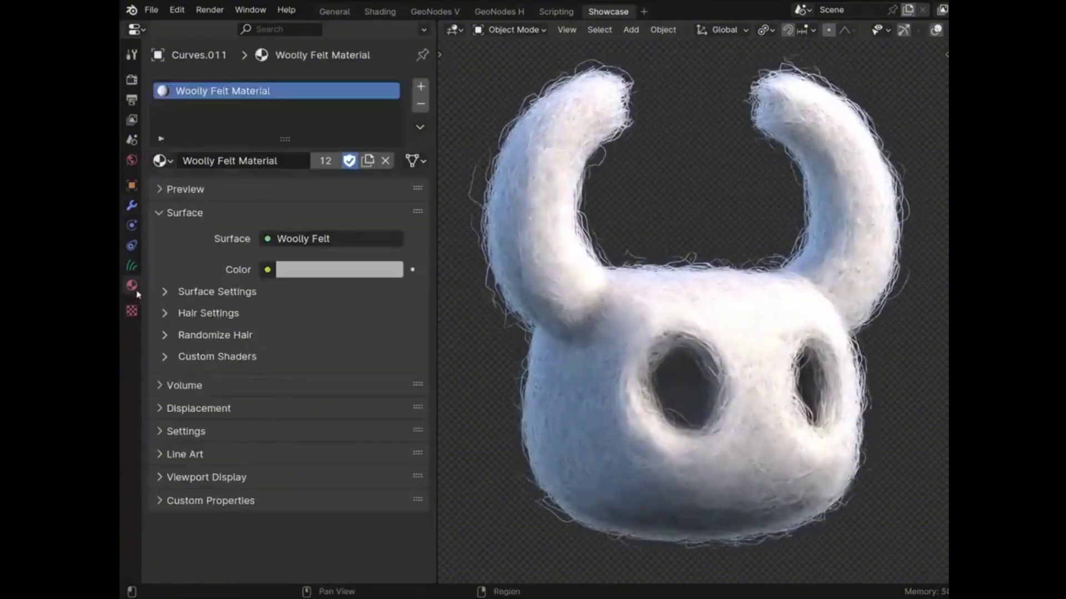
click(291, 272)
mouse_move(460, 346)
mouse_down()
mouse_move(459, 410)
mouse_move(459, 338)
mouse_up()
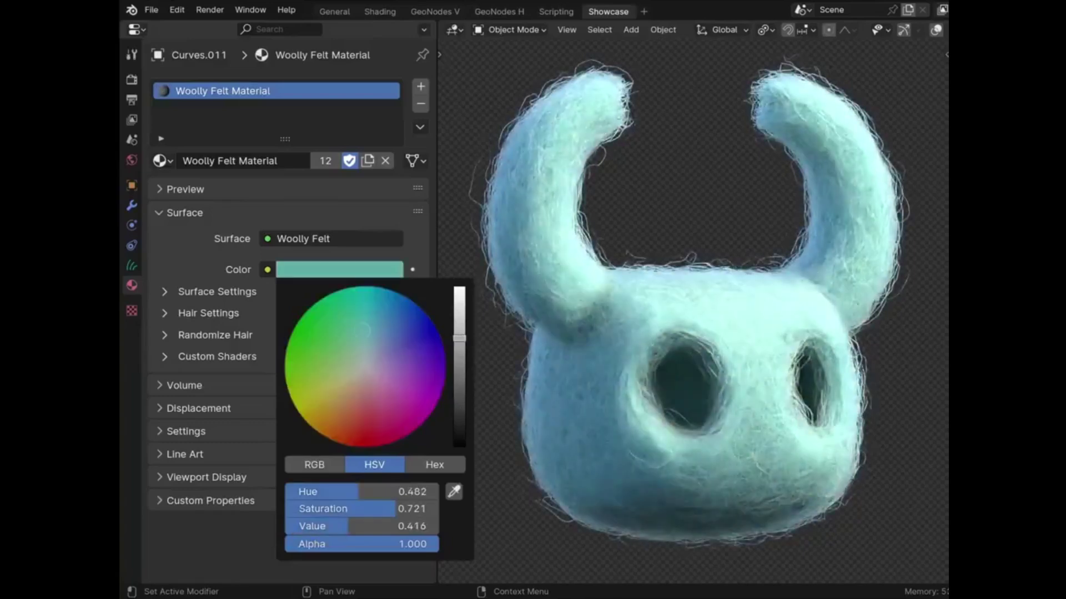
drag(362, 330, 403, 343)
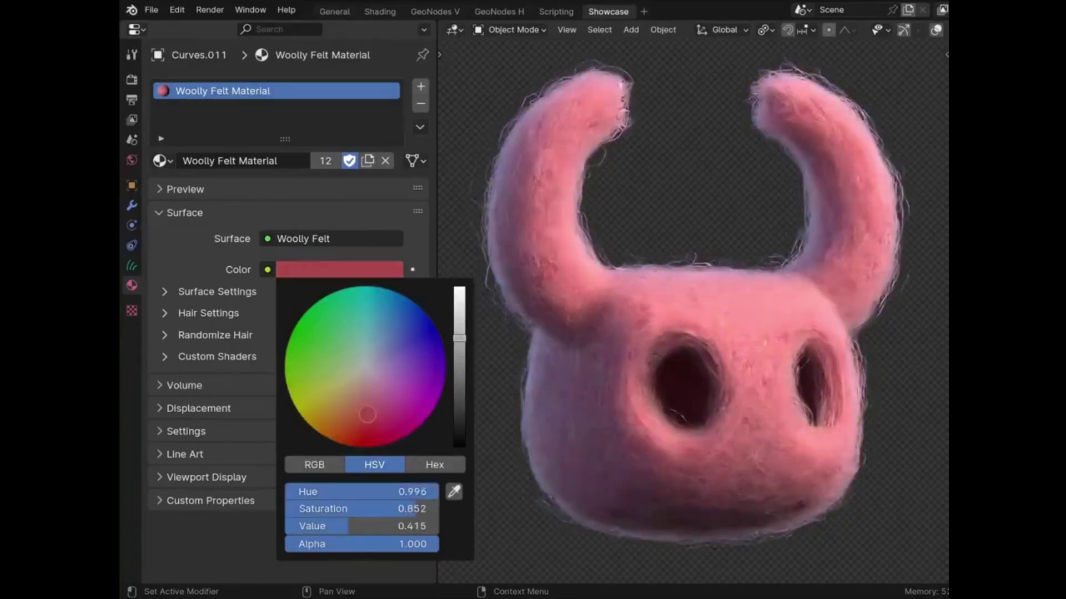
key(Escape)
click(132, 207)
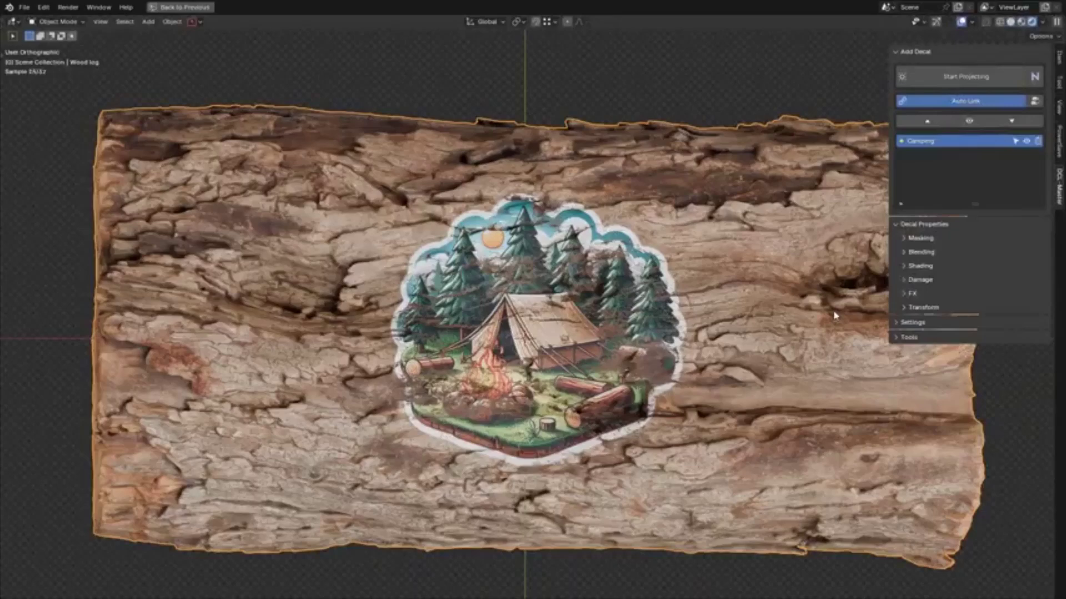
Tear the campfire sticker decal more and give the plaster decal a self mask.
click(920, 279)
drag(911, 335, 933, 335)
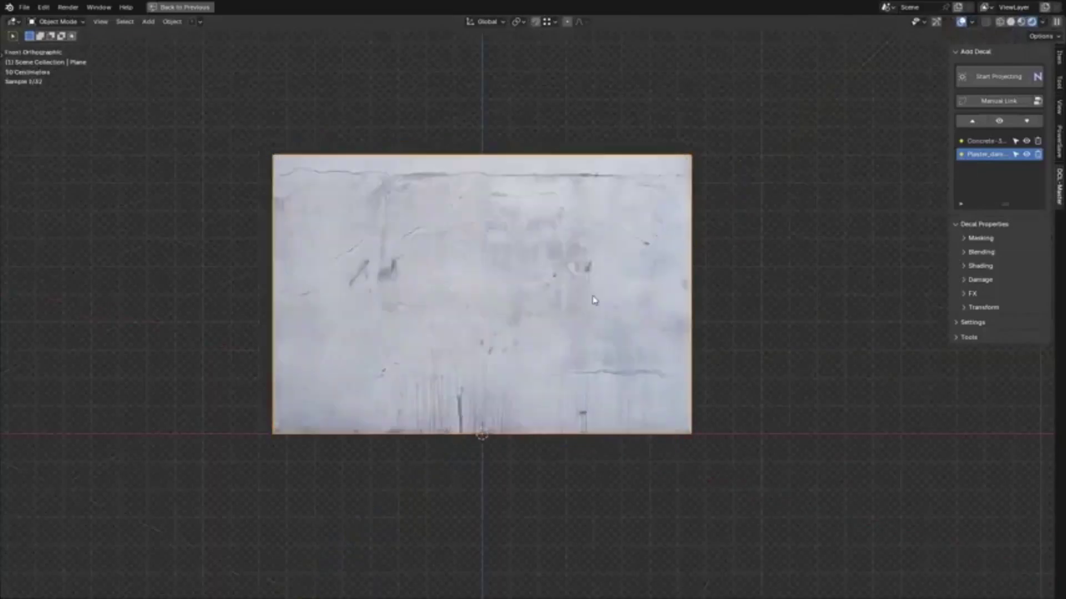
scroll(757, 331, up, 3)
click(980, 238)
click(977, 322)
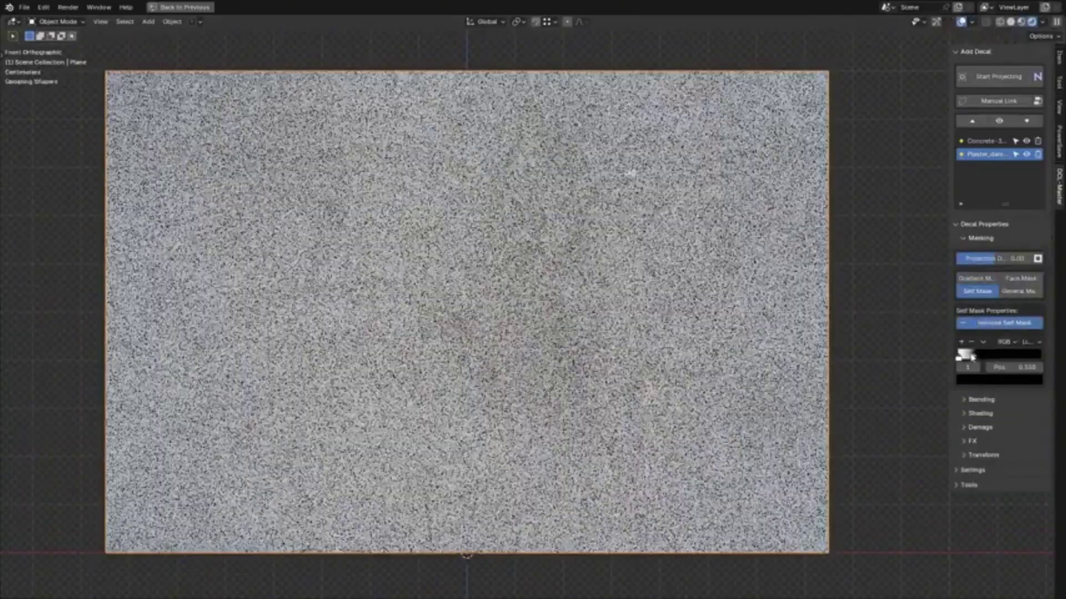
click(980, 238)
click(979, 266)
Project an enlarged decal onto the wall, self-mask it, and brighten it with an RGB curve.
click(992, 78)
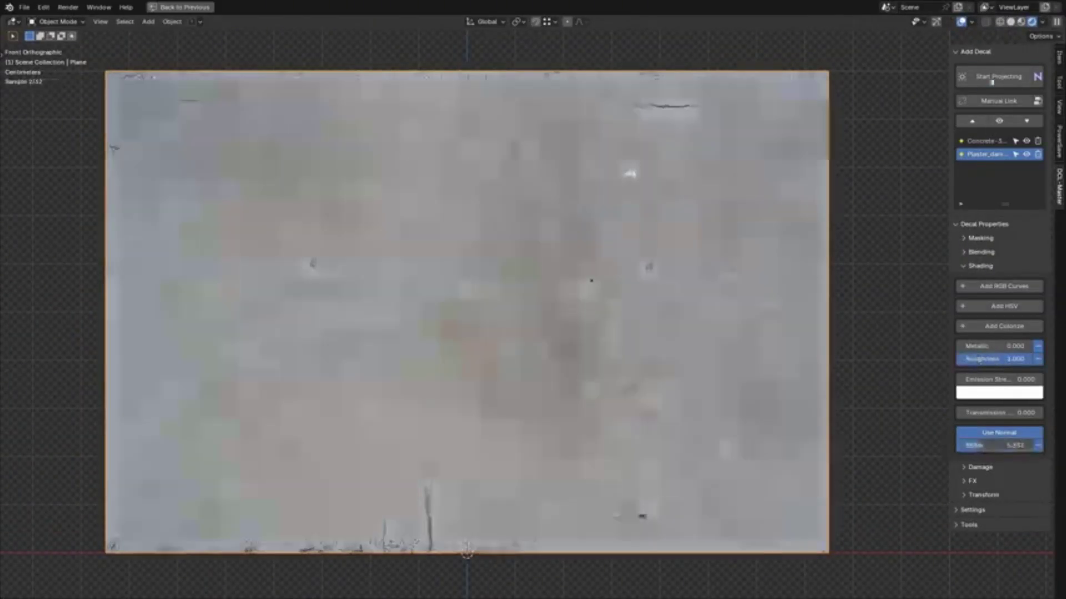
click(755, 216)
click(754, 216)
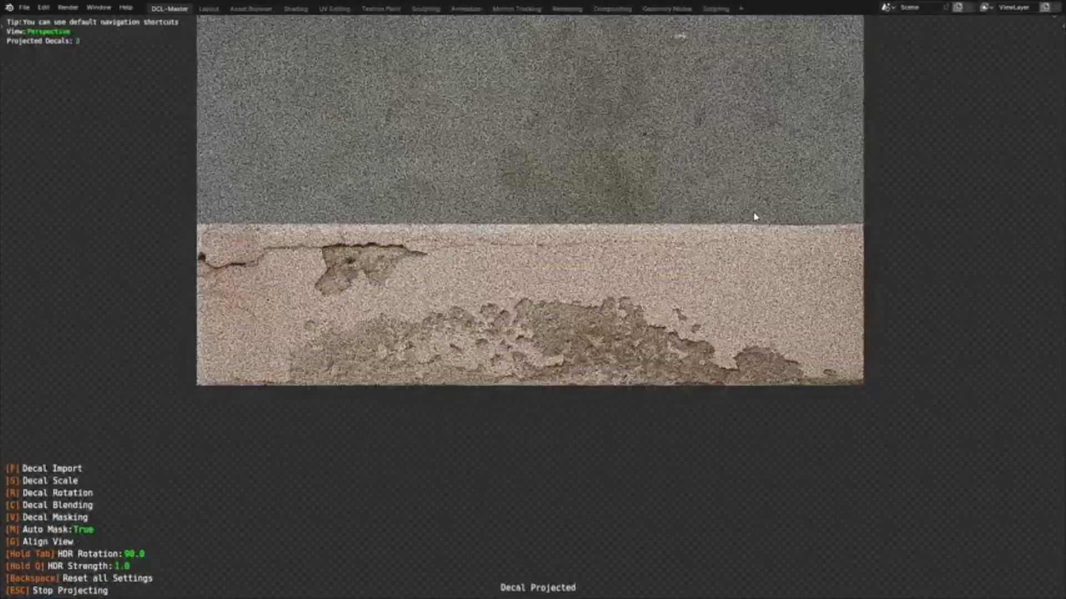
click(980, 238)
click(981, 323)
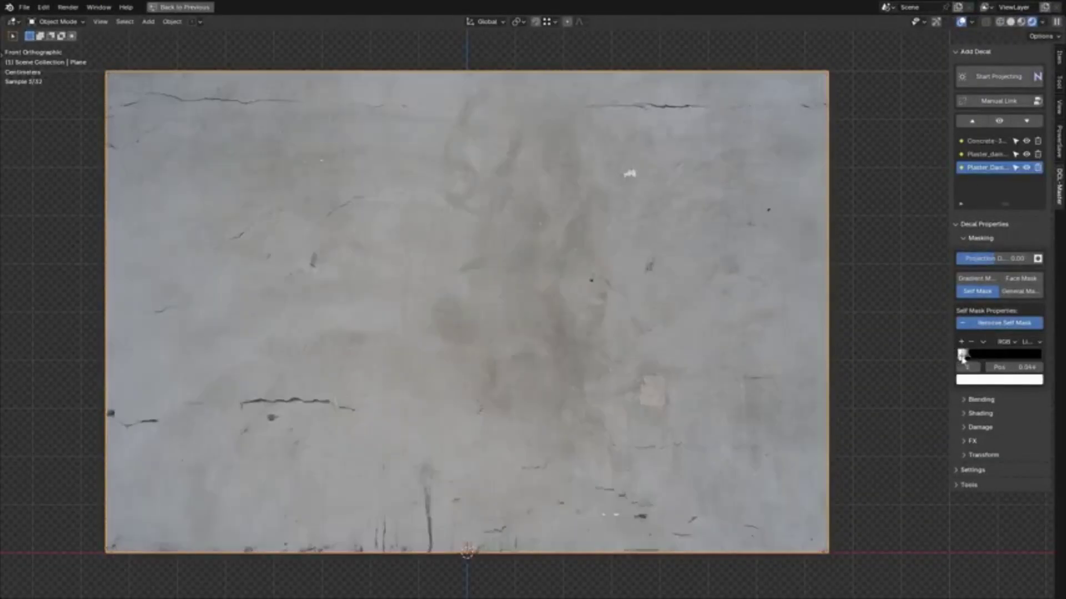
click(980, 237)
click(980, 265)
click(1004, 286)
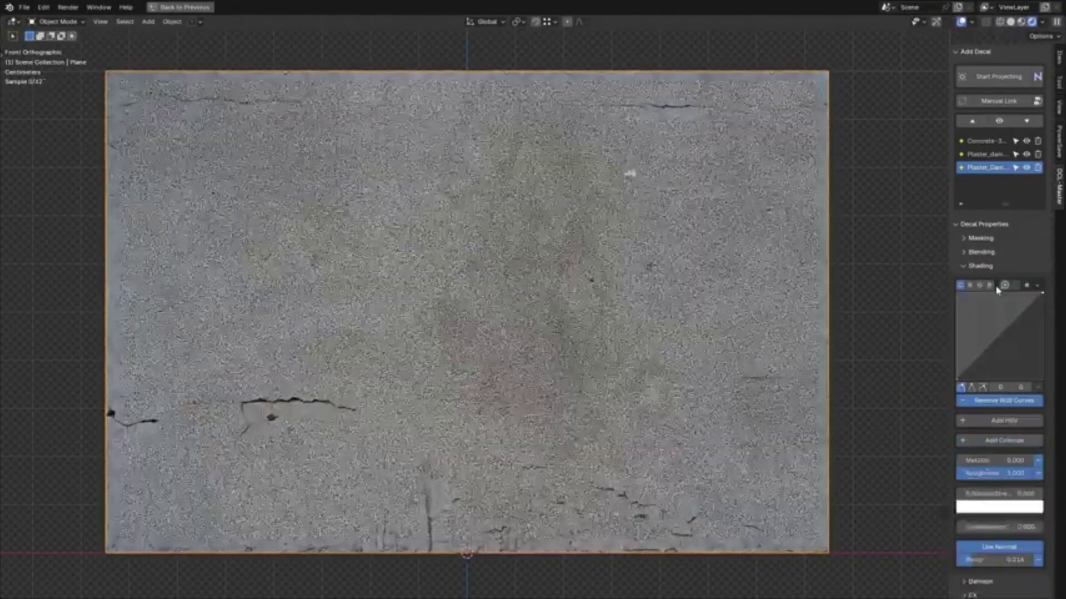
drag(993, 383, 980, 368)
Project a rotated decal onto the wall and give it a self mask.
click(980, 266)
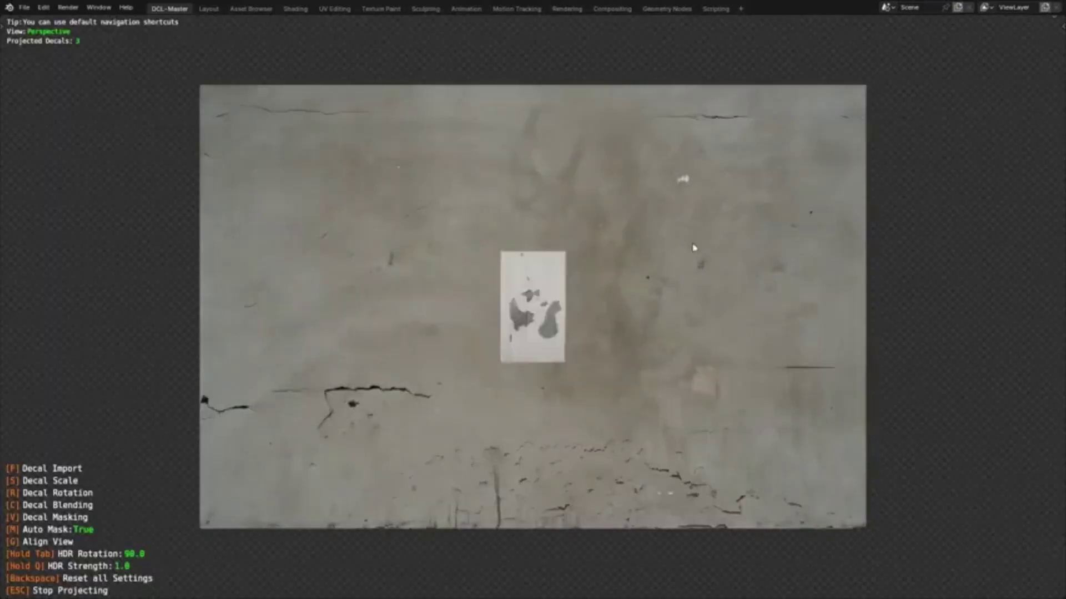
key(r)
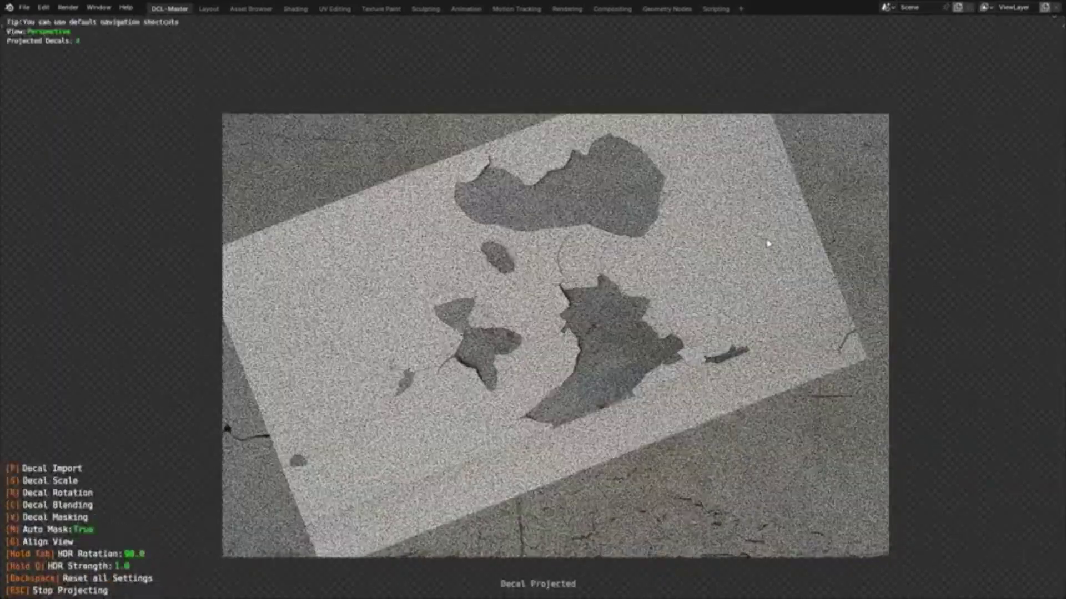
click(768, 244)
click(980, 237)
click(993, 323)
click(980, 237)
click(976, 266)
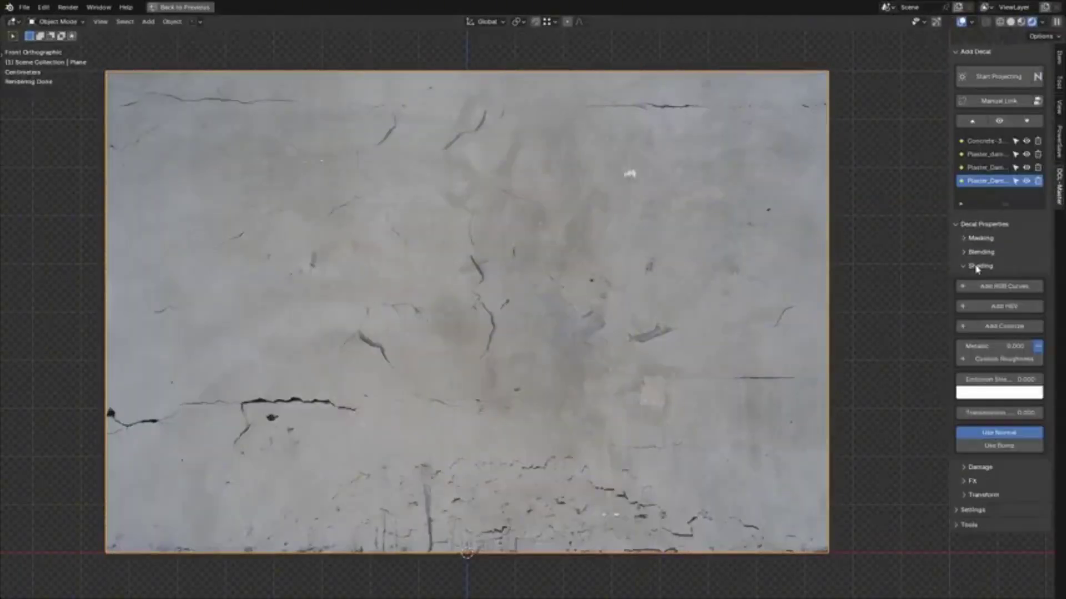
Import another decal image and place it with adjusted rotation, blending and scale.
click(975, 81)
key(f)
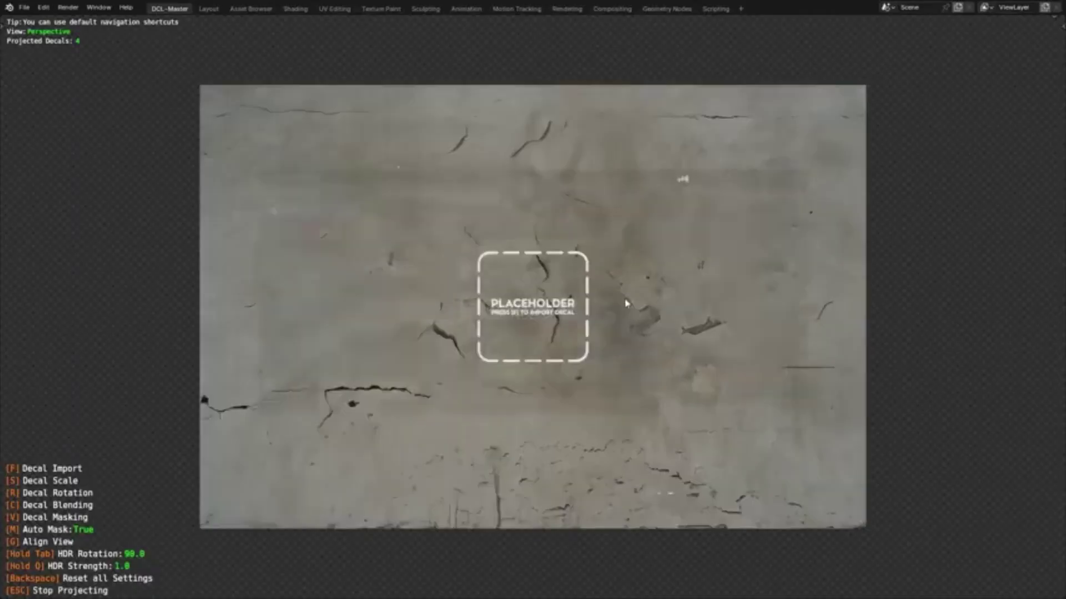
click(687, 247)
key(b)
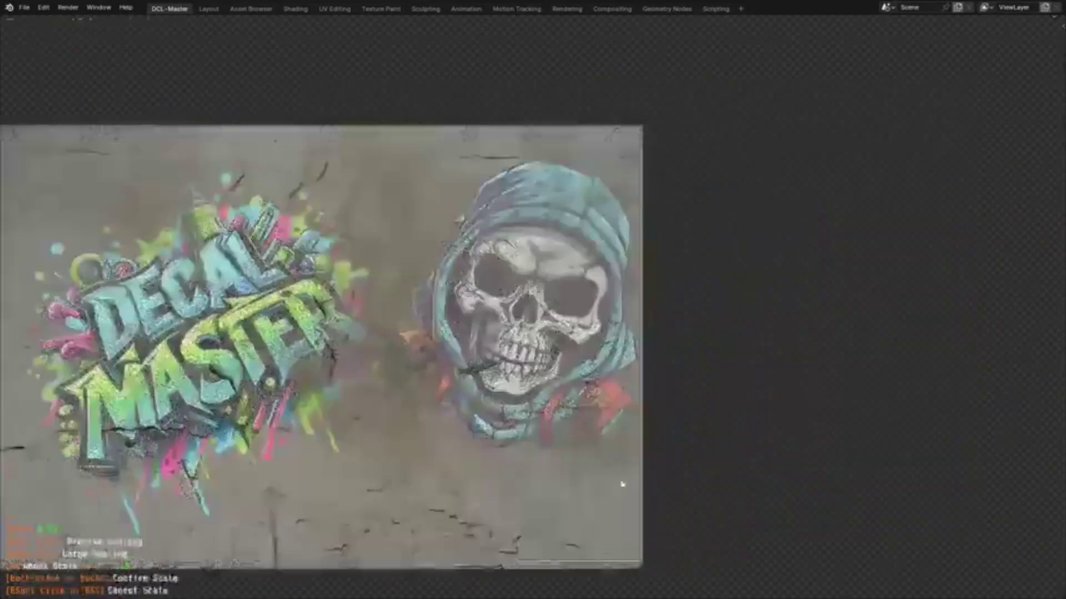
click(621, 484)
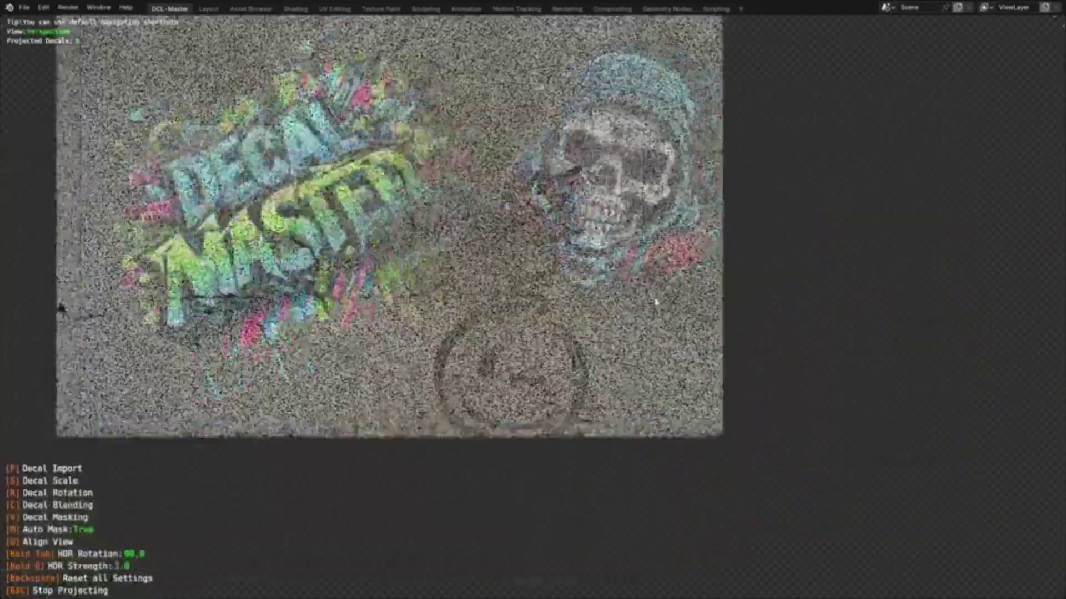
scroll(666, 388, up, 3)
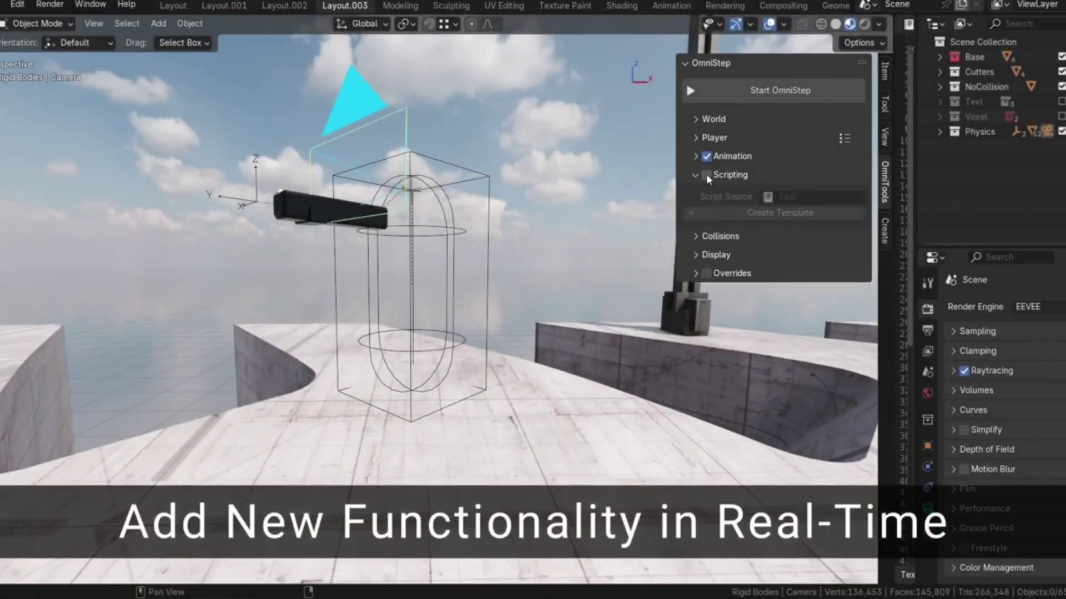
Enable OmniStep scripting with Projectiles.py as the script source.
click(706, 176)
click(768, 197)
click(767, 246)
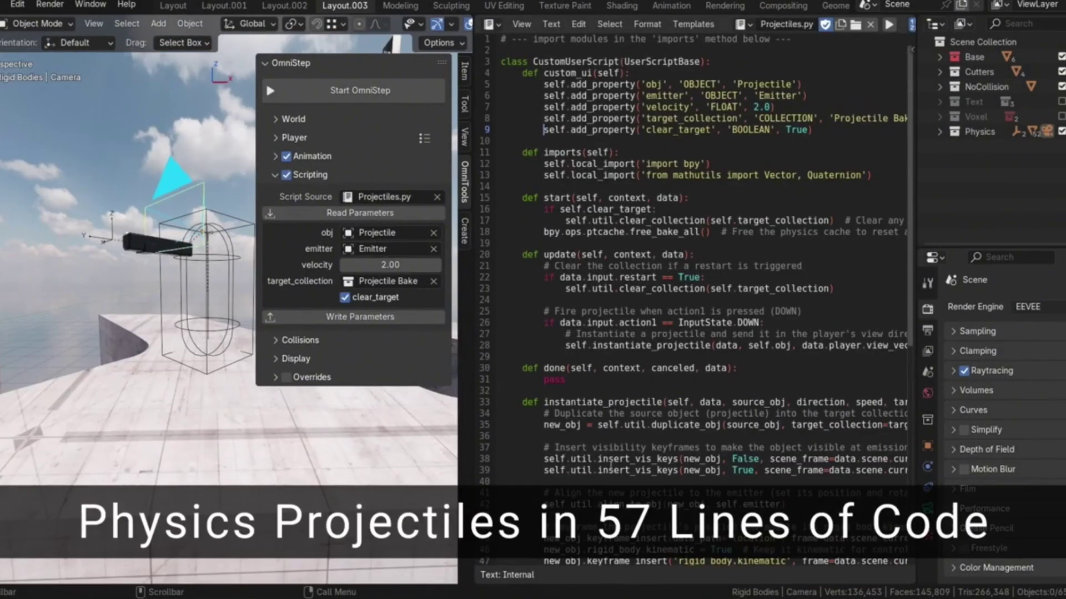
scroll(610, 469, down, 10)
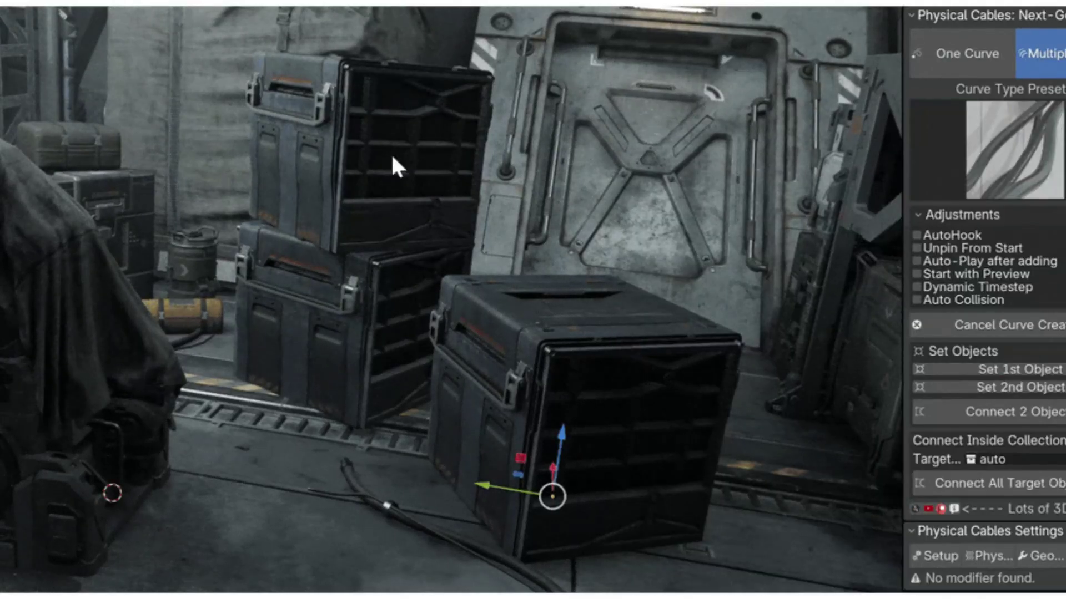
Connect the crates with cables and move the small left cable anchor into place.
click(975, 417)
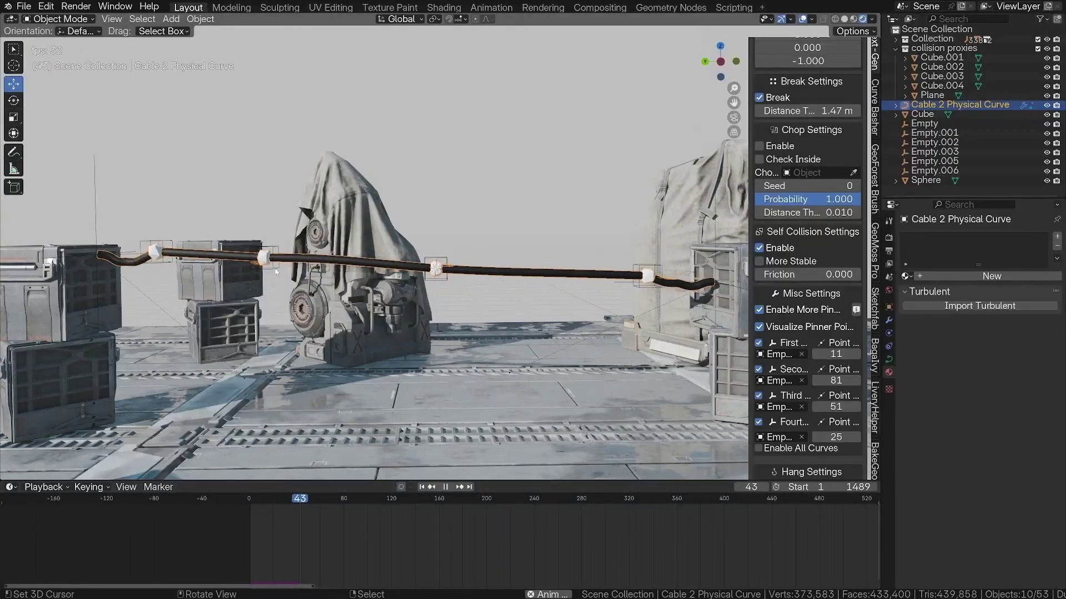
click(264, 258)
key(g)
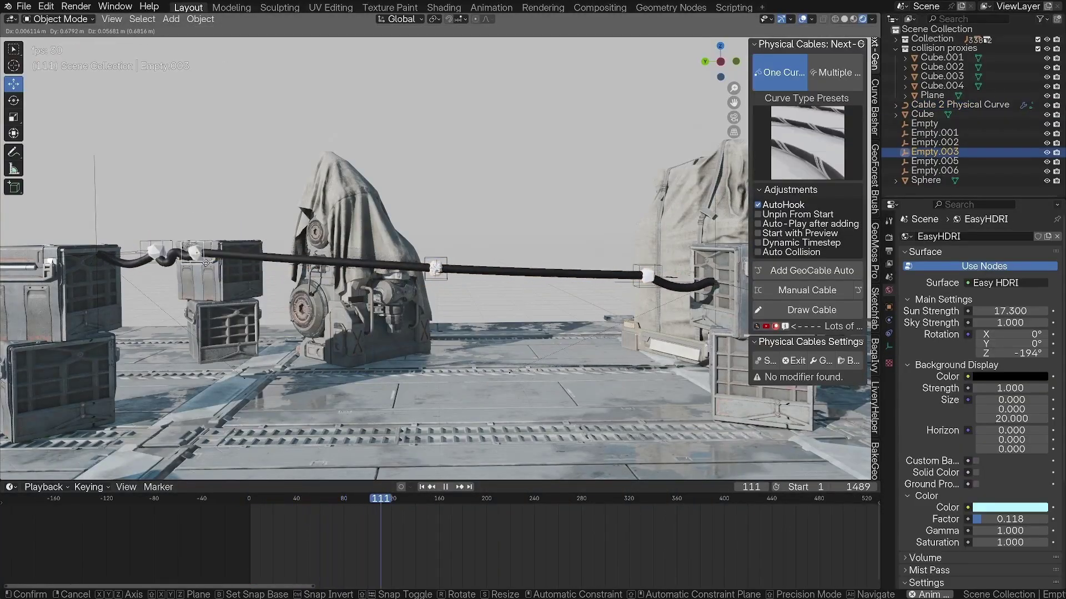
click(205, 262)
Move the middle and right-end anchors so the cable drapes near the cloth-covered machine.
click(436, 268)
key(g)
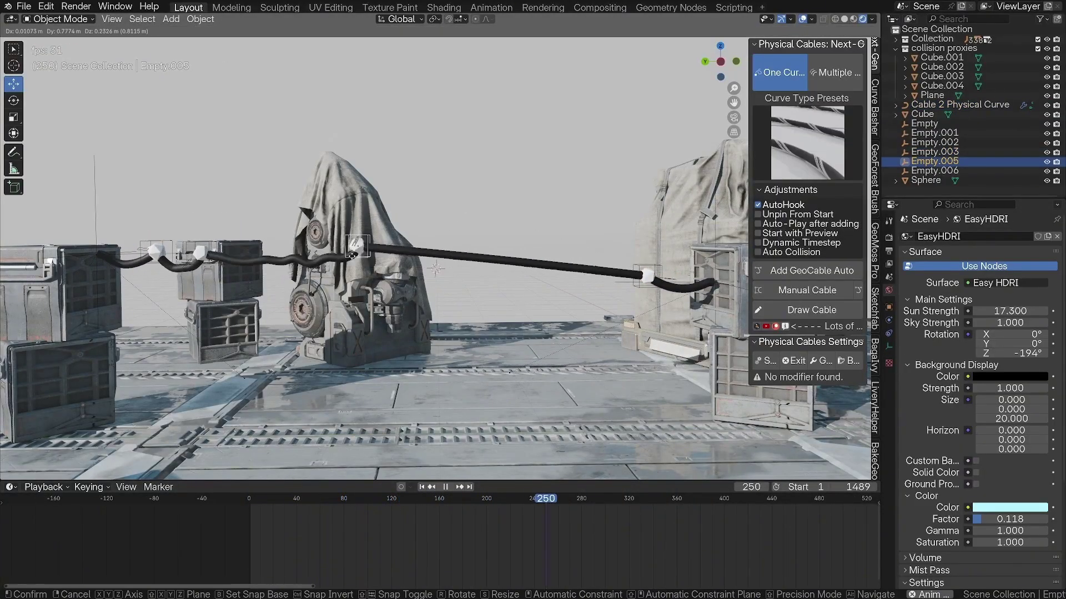
click(353, 258)
click(647, 275)
key(g)
click(657, 288)
click(365, 258)
key(g)
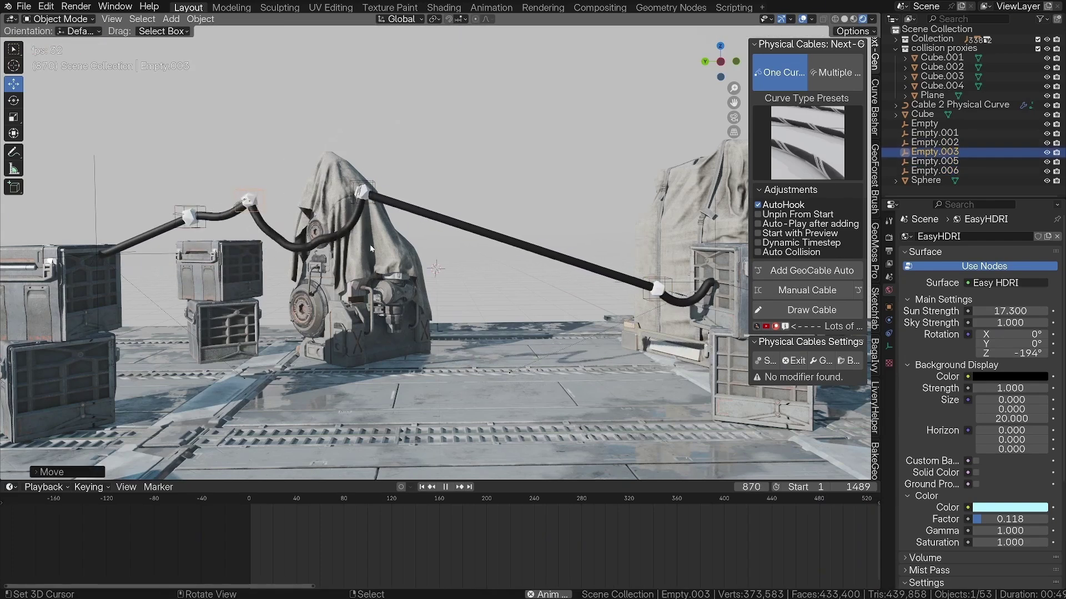
click(471, 228)
Drag the cable's end anchor toward the machine and reposition it again.
scroll(808, 333, down, 8)
scroll(758, 343, down, 15)
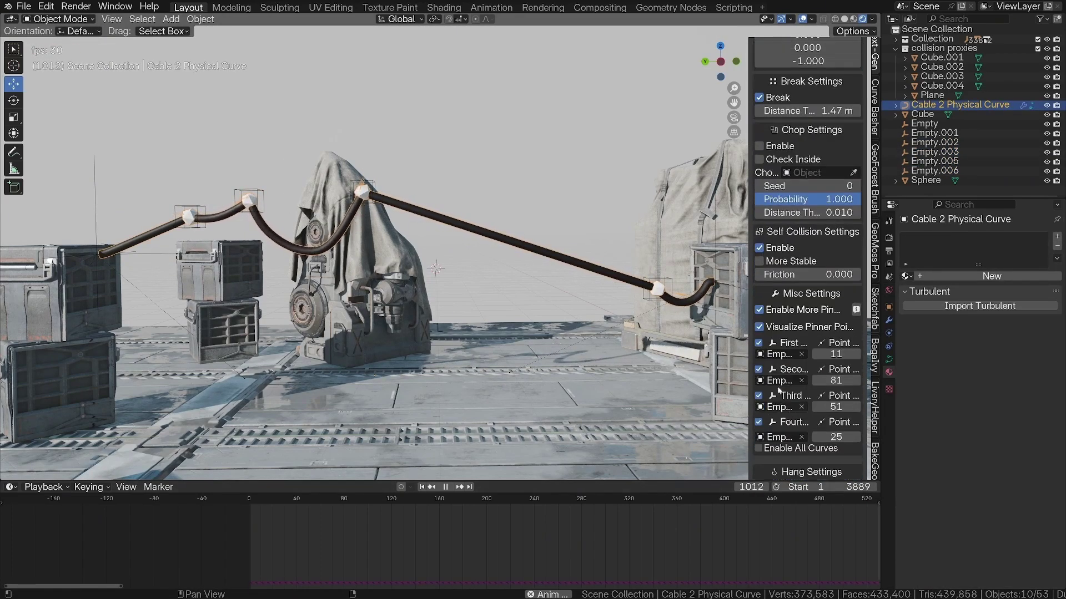
drag(665, 279, 651, 266)
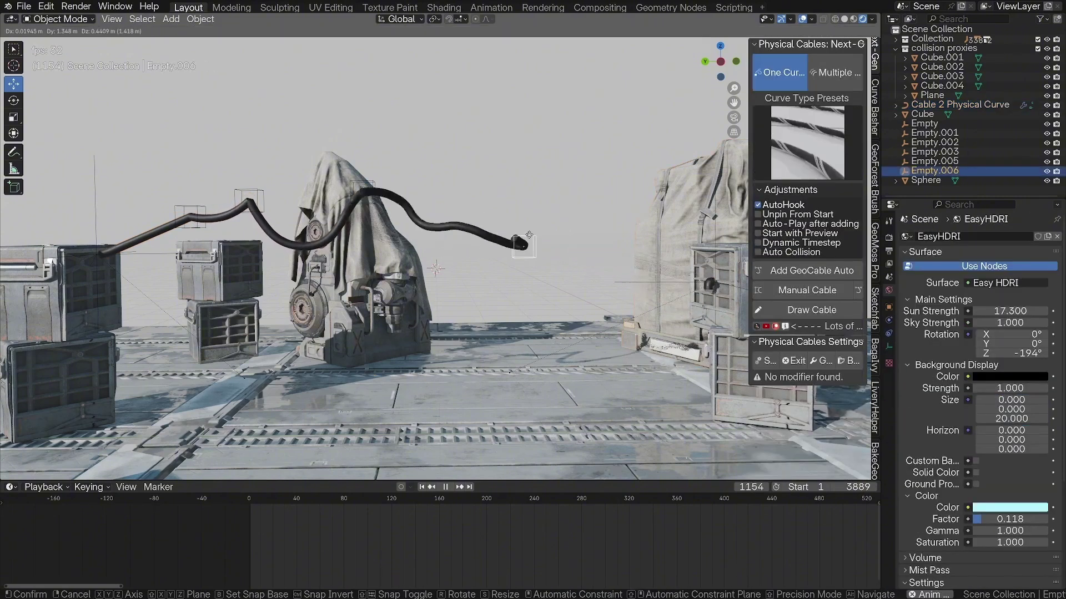
click(490, 287)
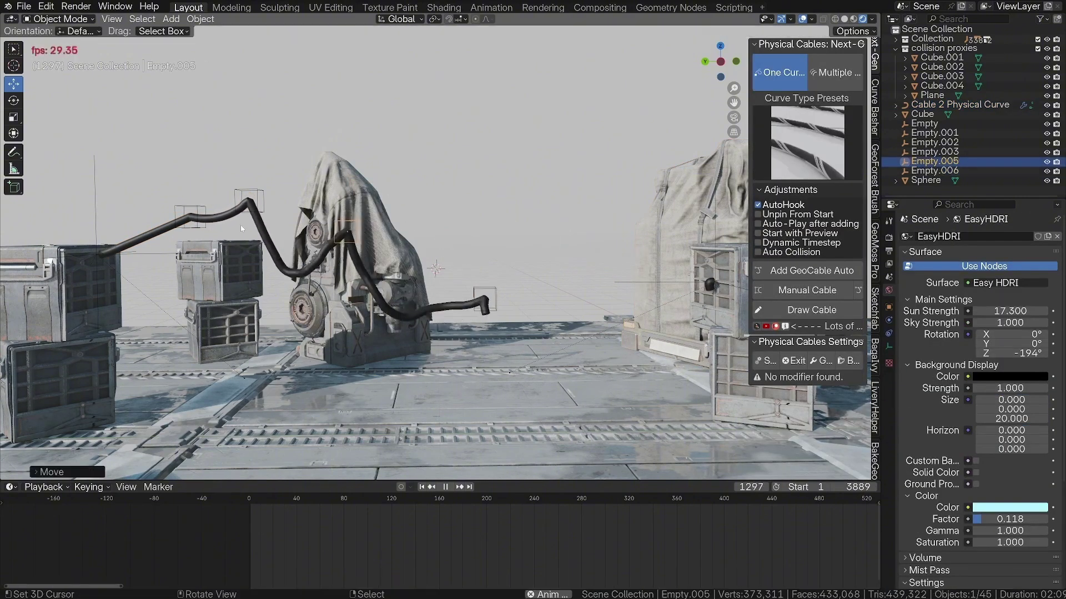
click(253, 191)
drag(253, 192, 397, 316)
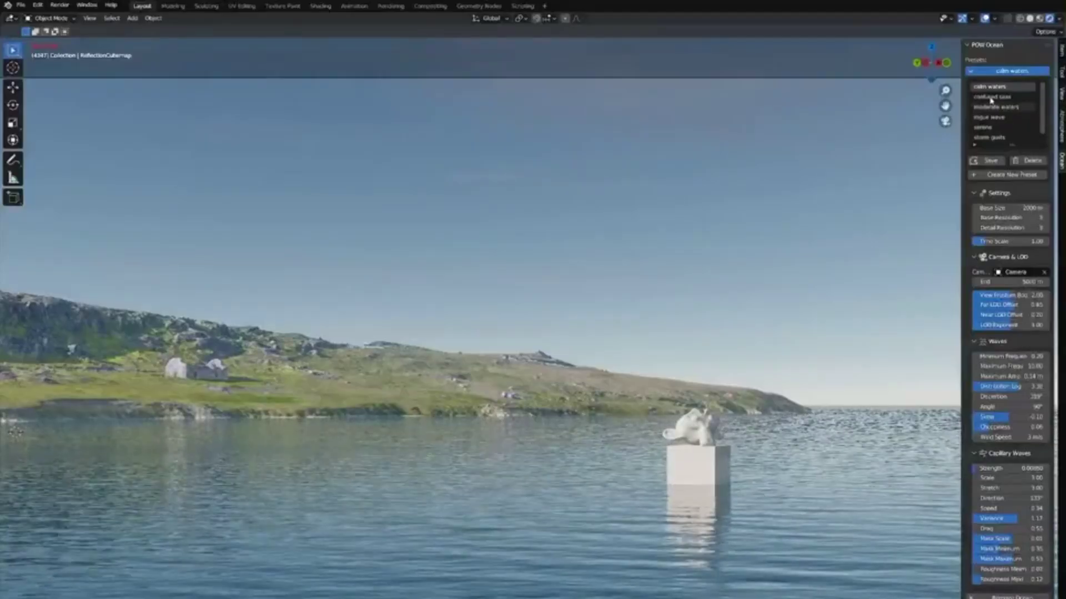
click(992, 97)
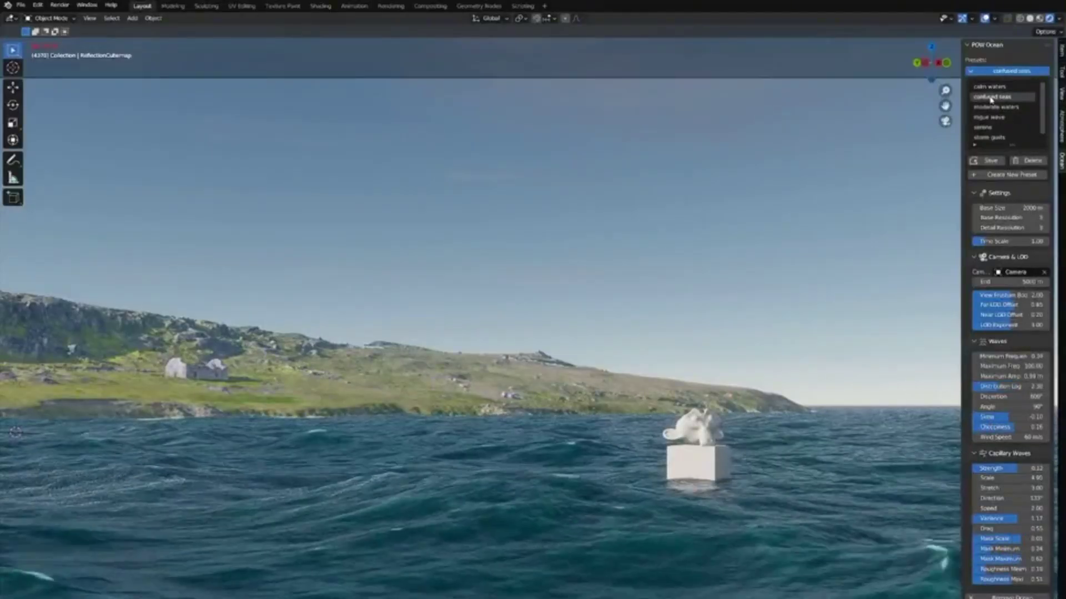
click(991, 108)
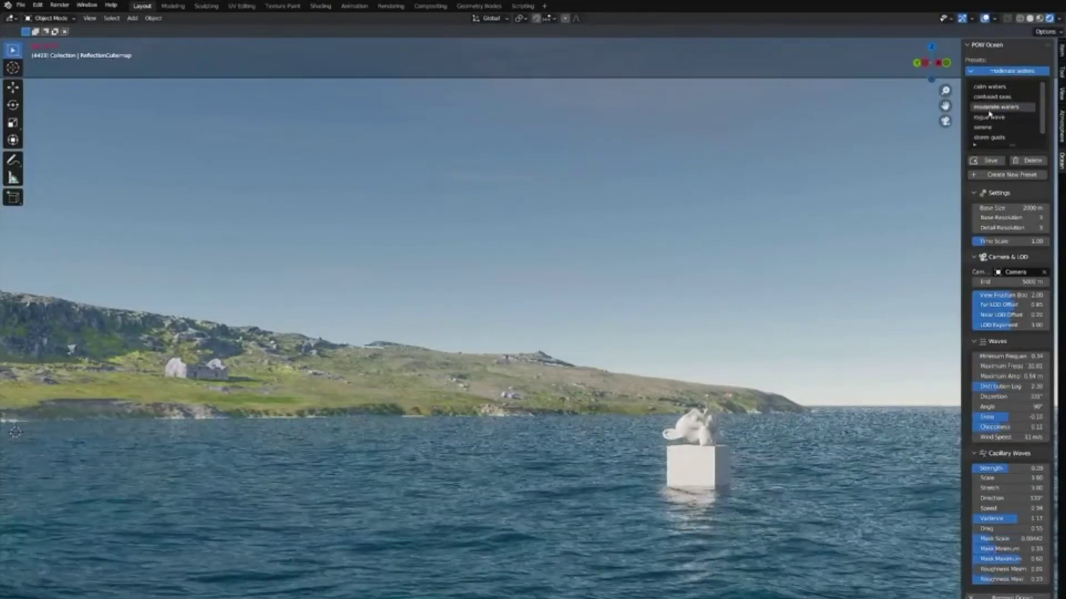
click(991, 118)
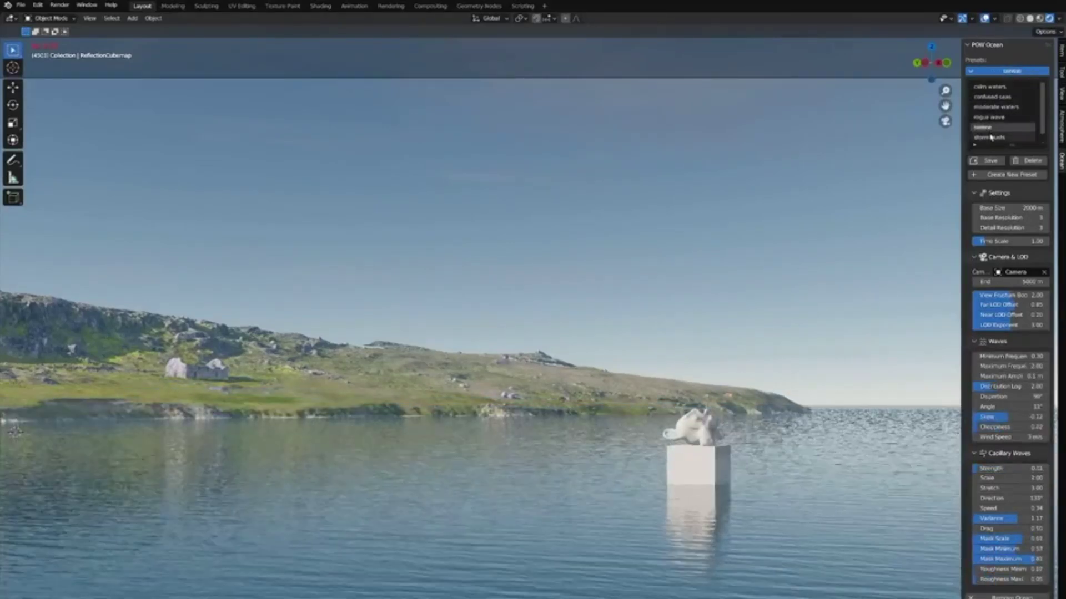
click(989, 128)
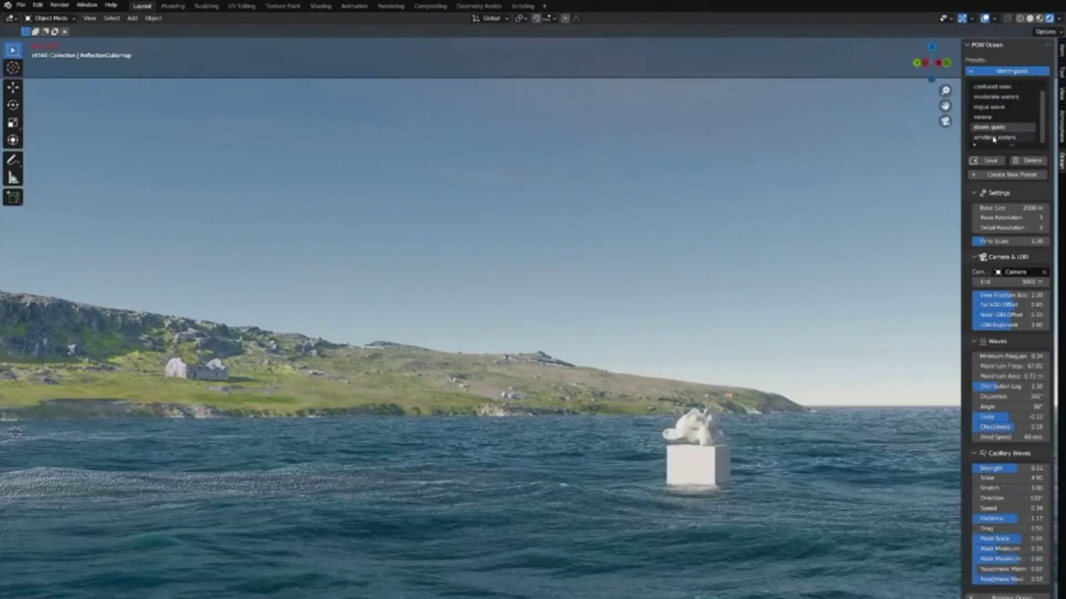
click(994, 138)
scroll(999, 111, up, 1)
click(989, 86)
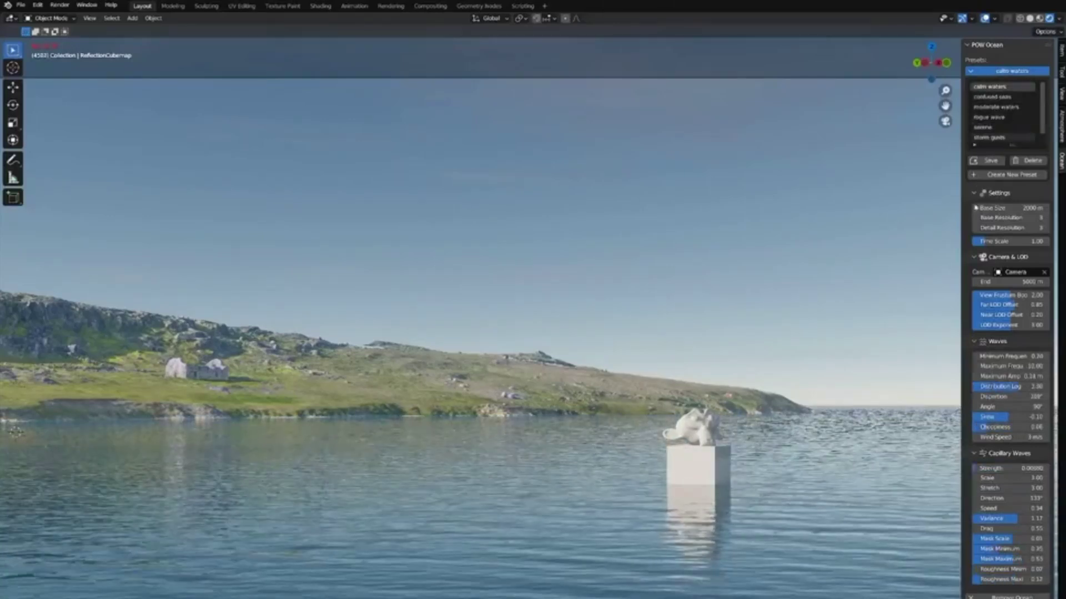
click(975, 257)
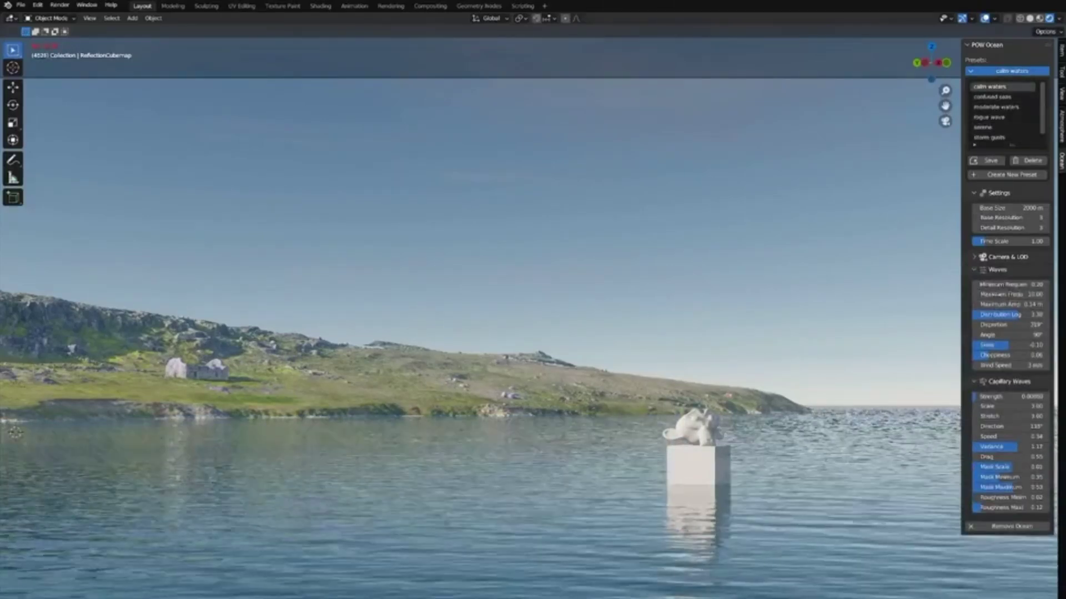
Set the ocean's maximum frequency to 100 and wind speed to 30 m/s.
key(Return)
click(1009, 294)
text(100)
key(Return)
click(1002, 365)
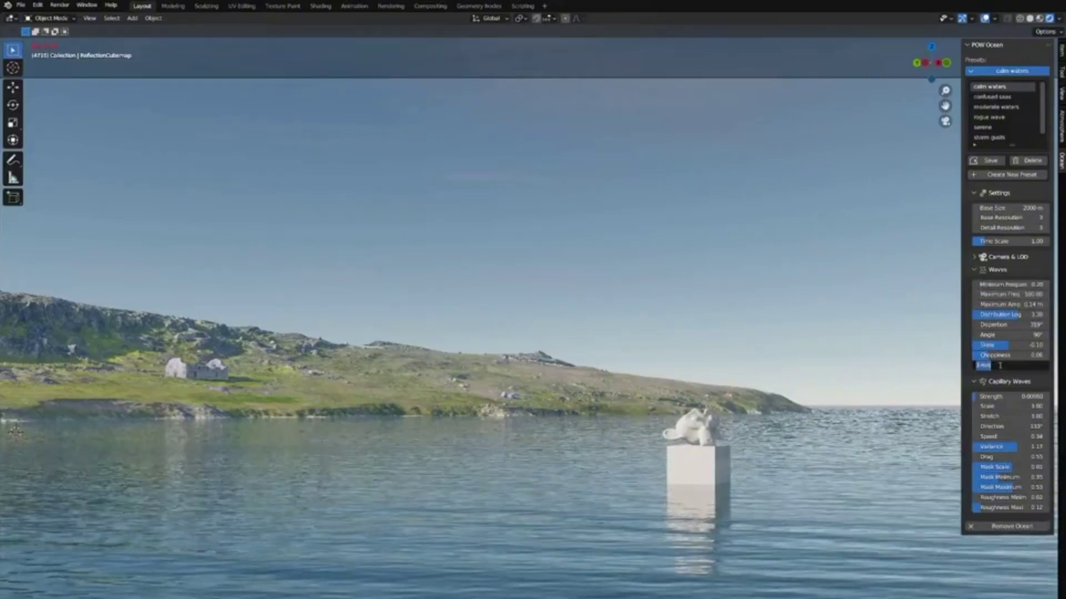
text(30)
key(Return)
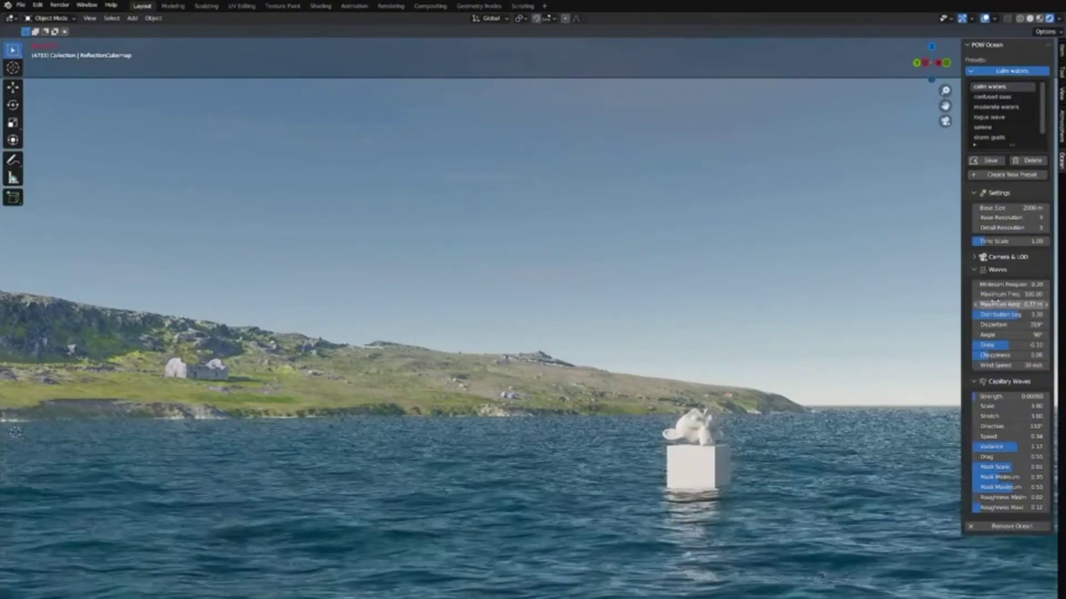
Set dispersion 180°, wind speed 60 m/s, maximum frequency 300, then start a new preset.
click(1011, 326)
key(Return)
click(996, 365)
text(60)
key(Return)
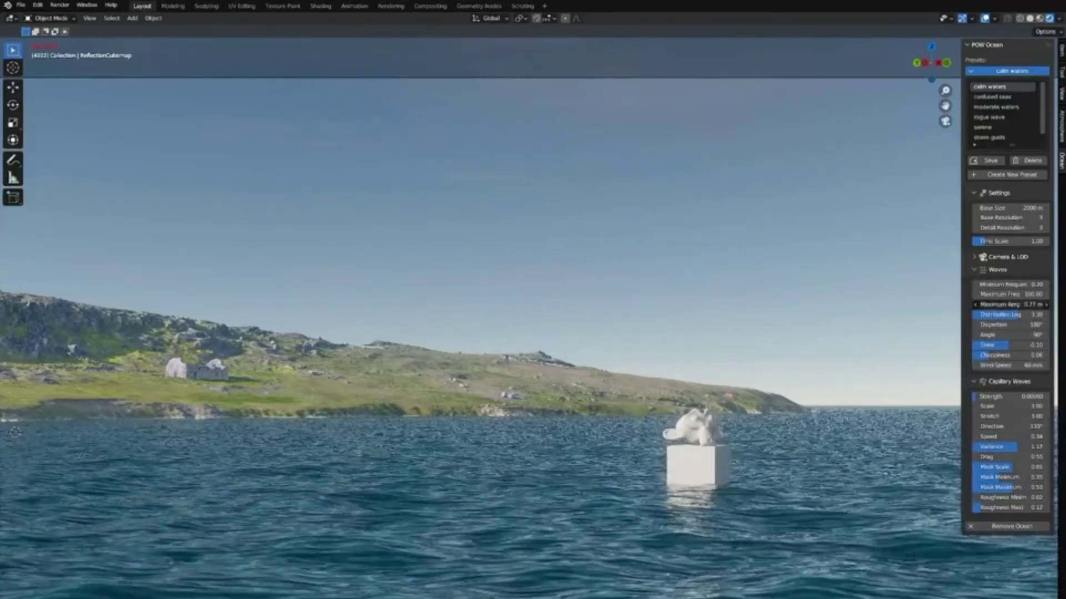
click(1010, 304)
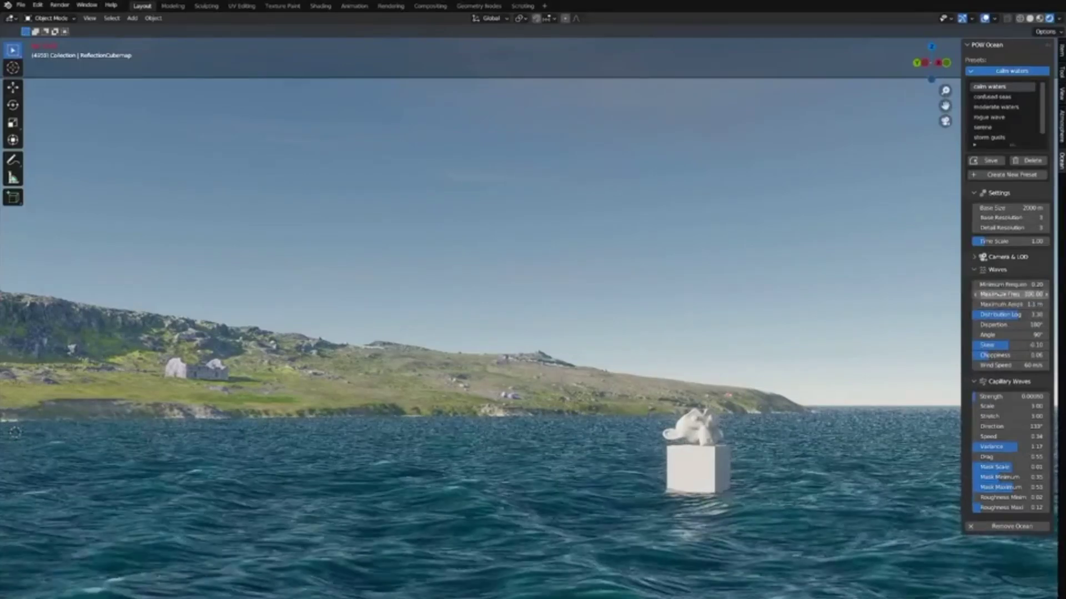
click(1002, 294)
text(300)
key(Return)
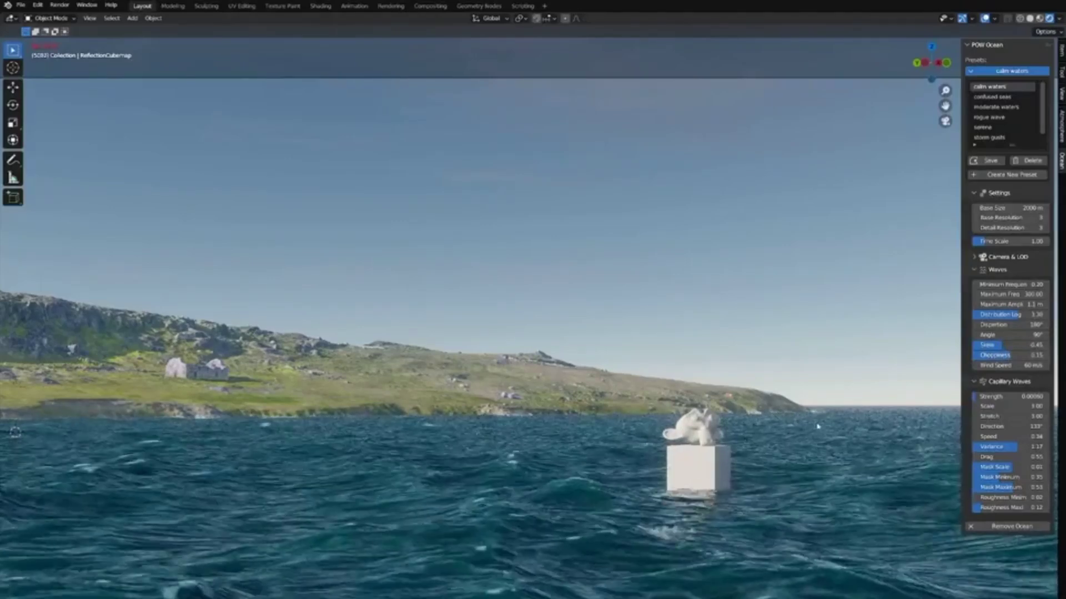
click(995, 175)
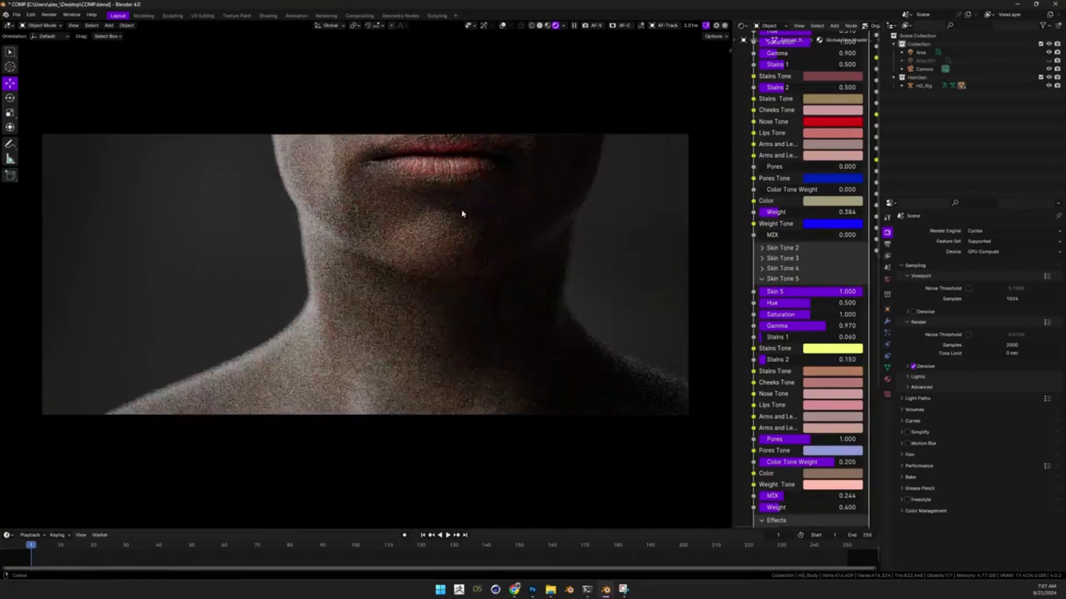
Focus the Photographer camera on the lips, then hide the sidebar again.
key(n)
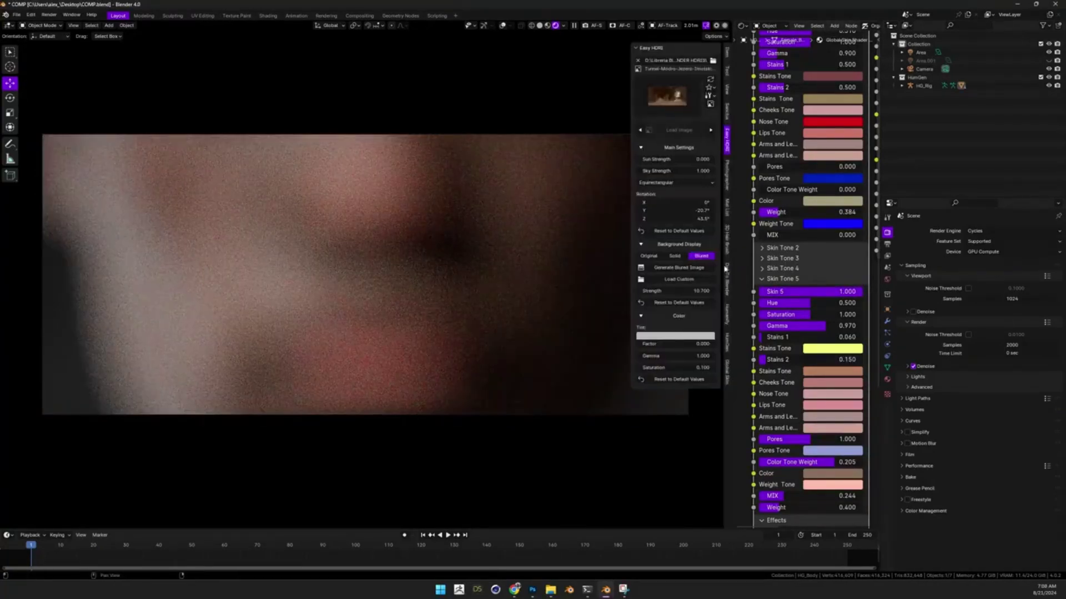
click(727, 174)
click(460, 338)
key(n)
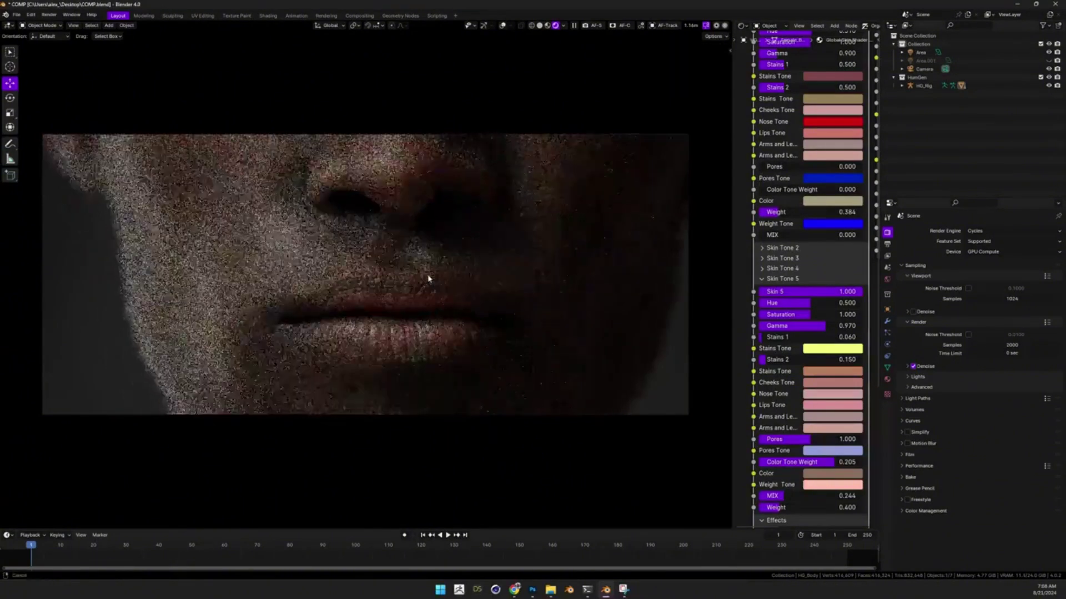